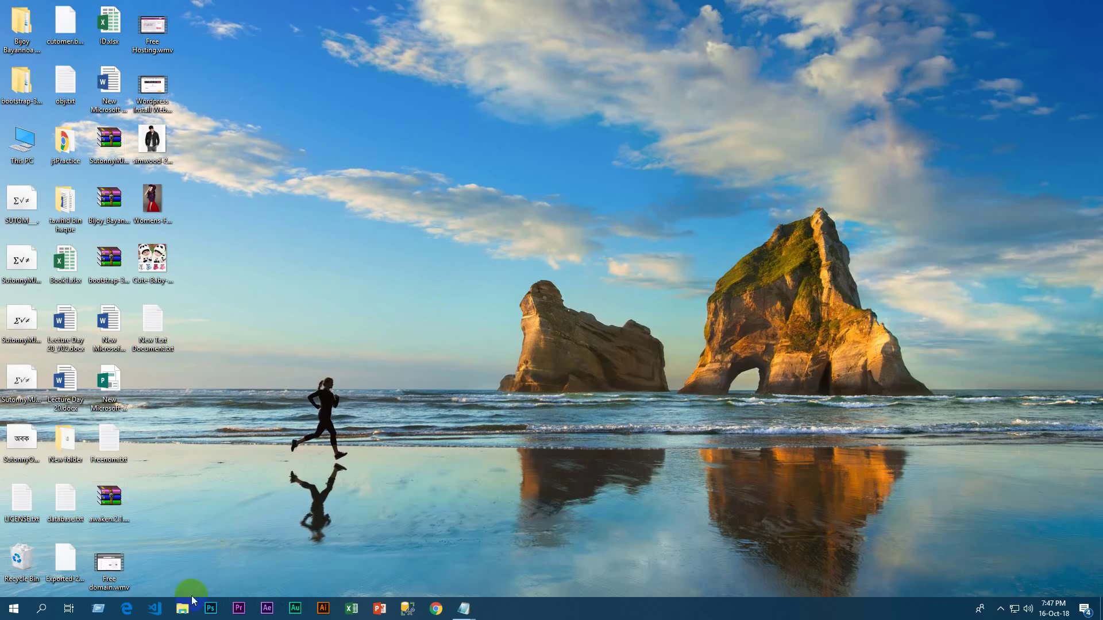
# Open Chrome to a new tab and select the ecommercebd.tk domain in the Freenom.txt notes
pyautogui.click(426, 614)
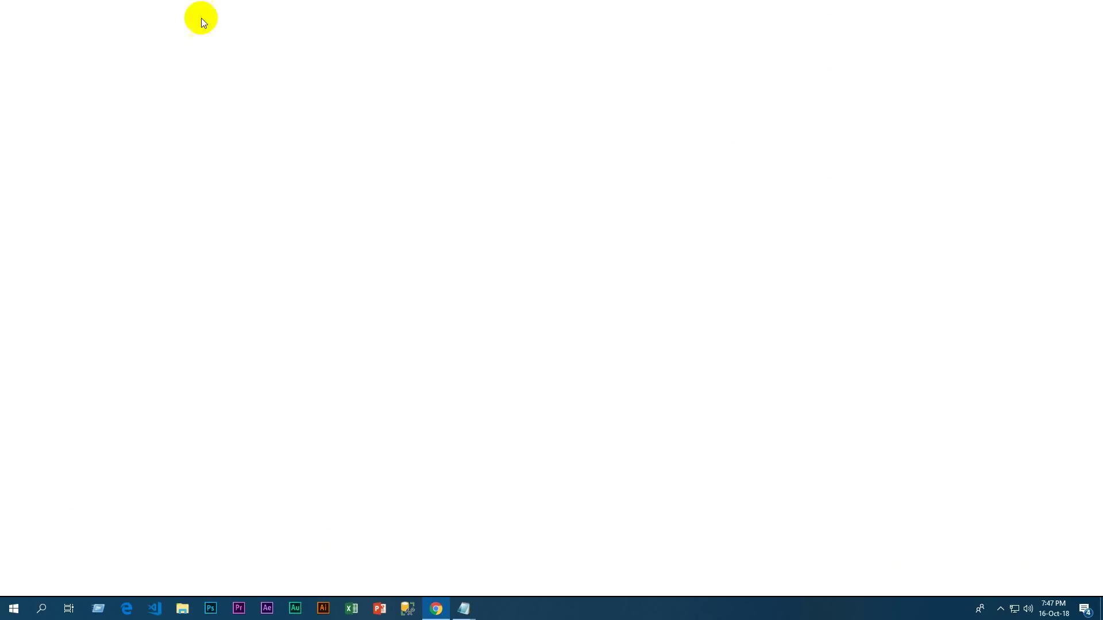
pyautogui.click(179, 28)
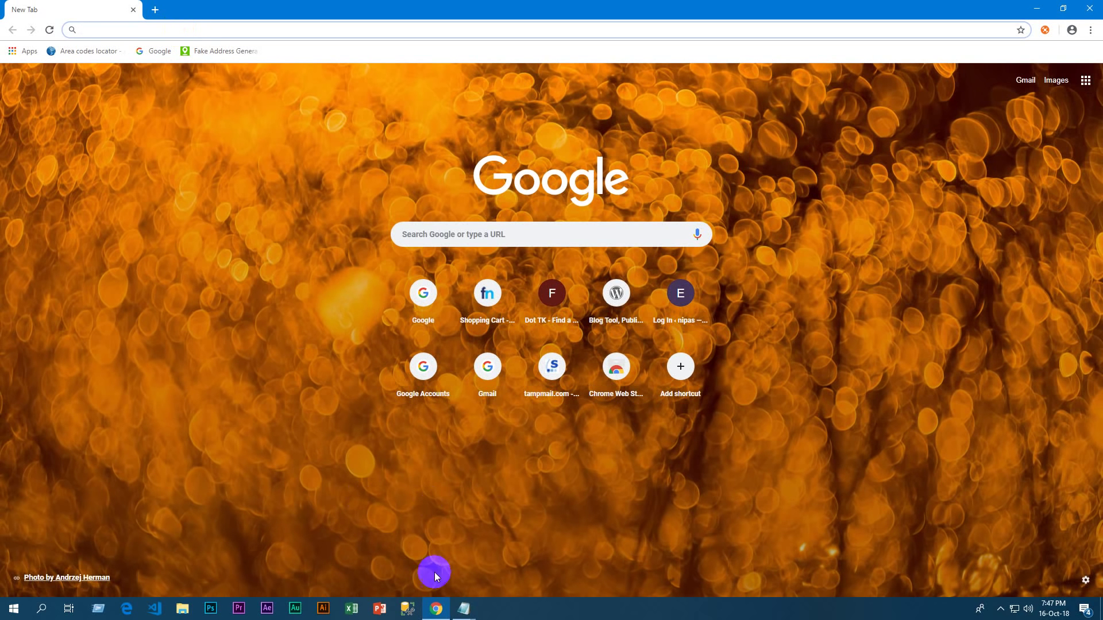
pyautogui.moveTo(464, 609)
pyautogui.click(465, 558)
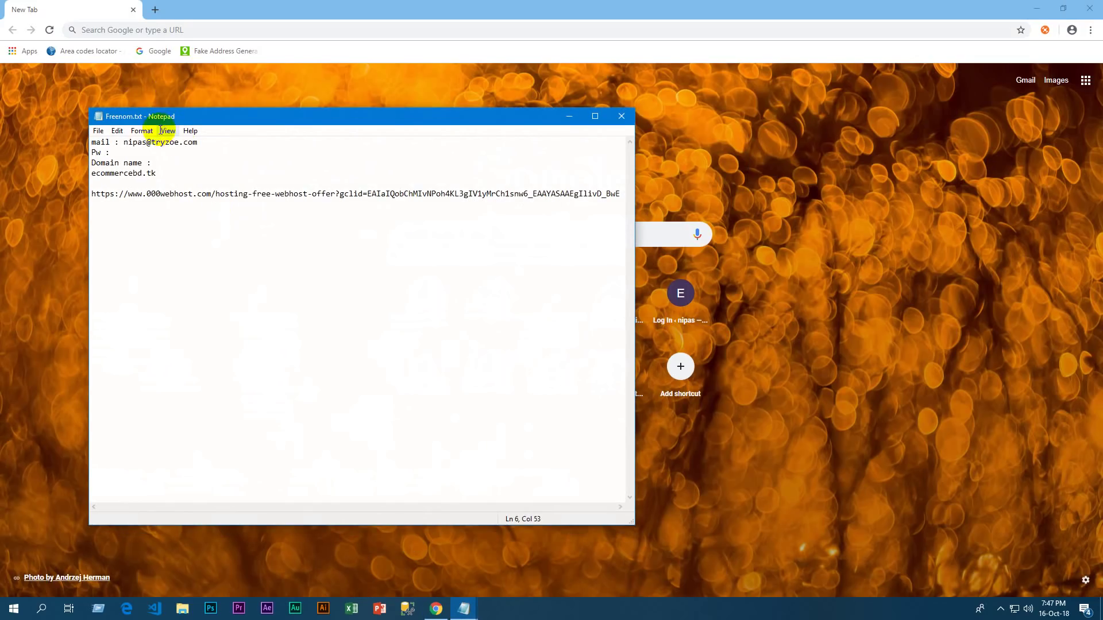
pyautogui.moveTo(156, 174); pyautogui.dragTo(90, 177)
pyautogui.hotkey('ctrl', 'c')
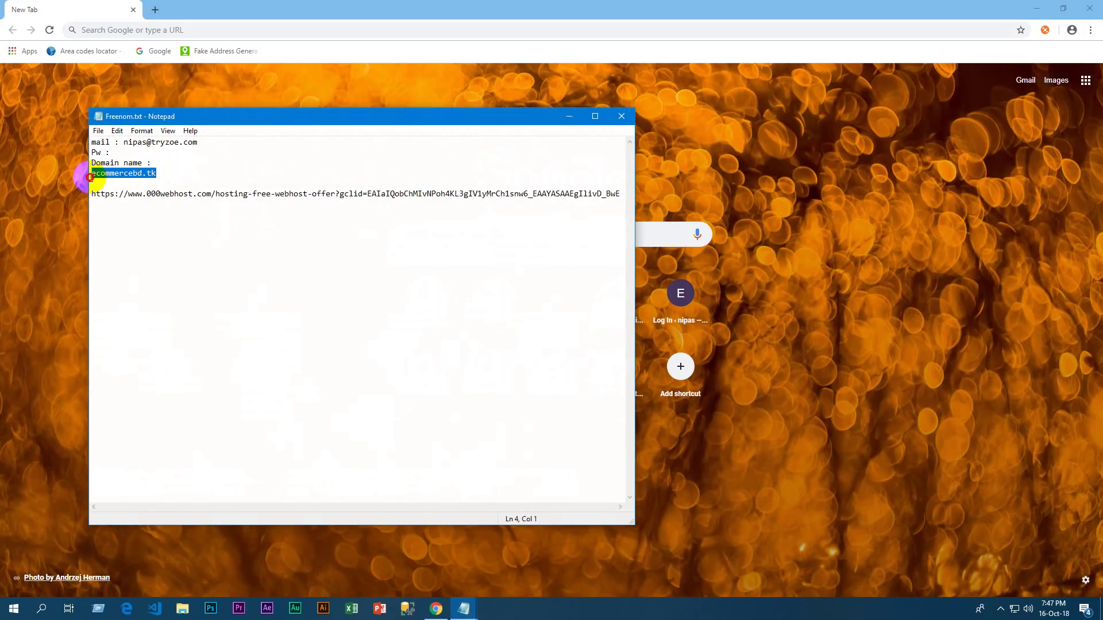
pyautogui.click(435, 607)
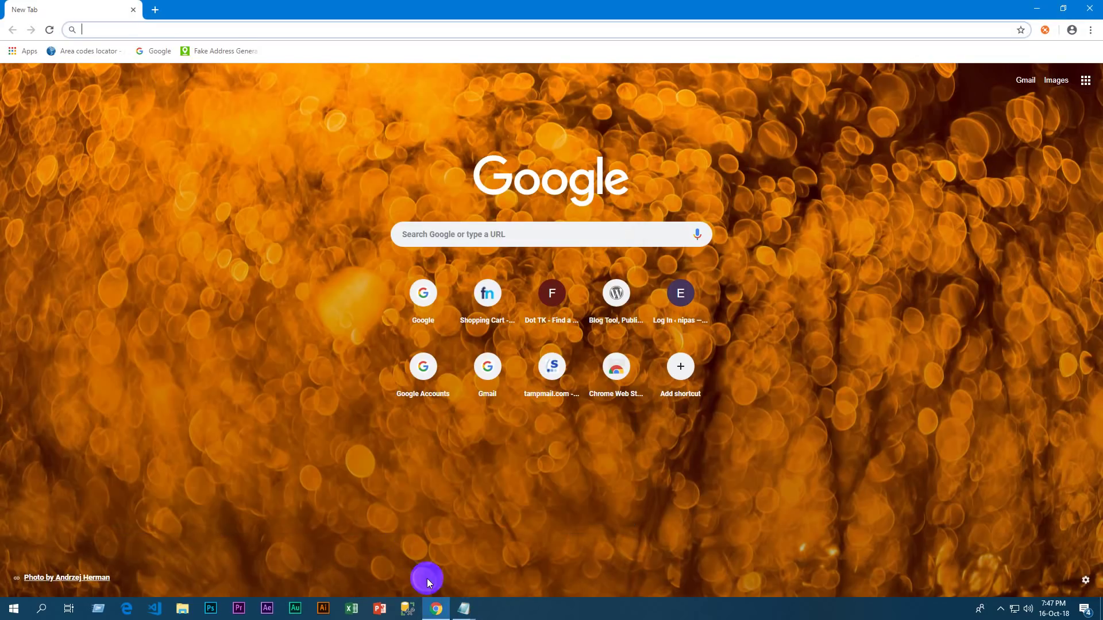
pyautogui.write('www.')
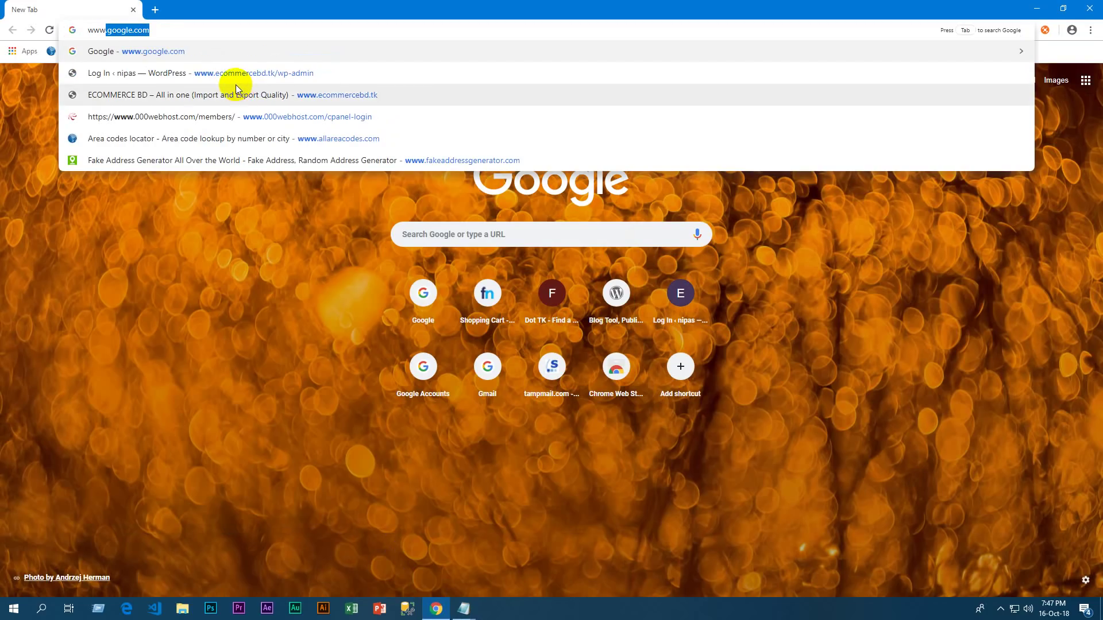
pyautogui.hotkey('ctrl', 'v')
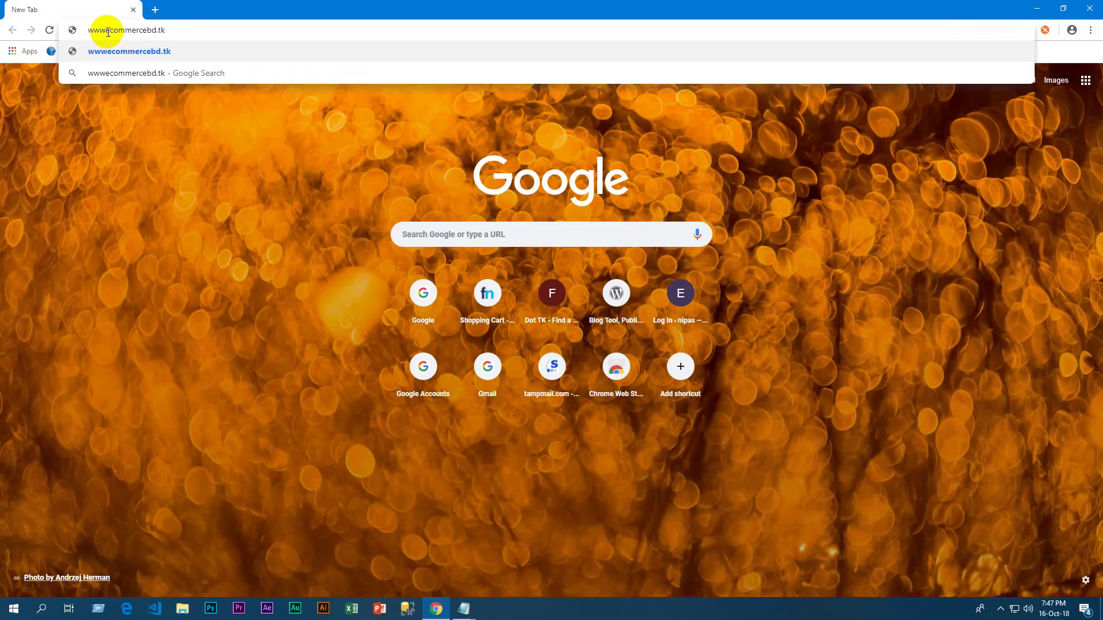
pyautogui.click(107, 32)
pyautogui.write('.')
pyautogui.press('Return')
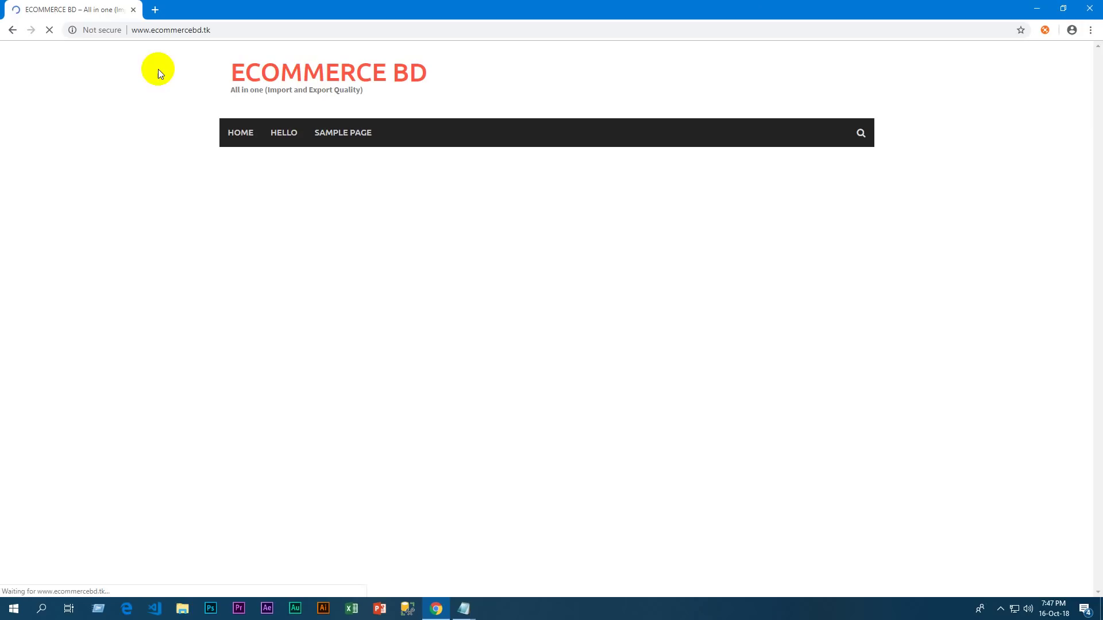
pyautogui.scroll(-6, 634, 287)
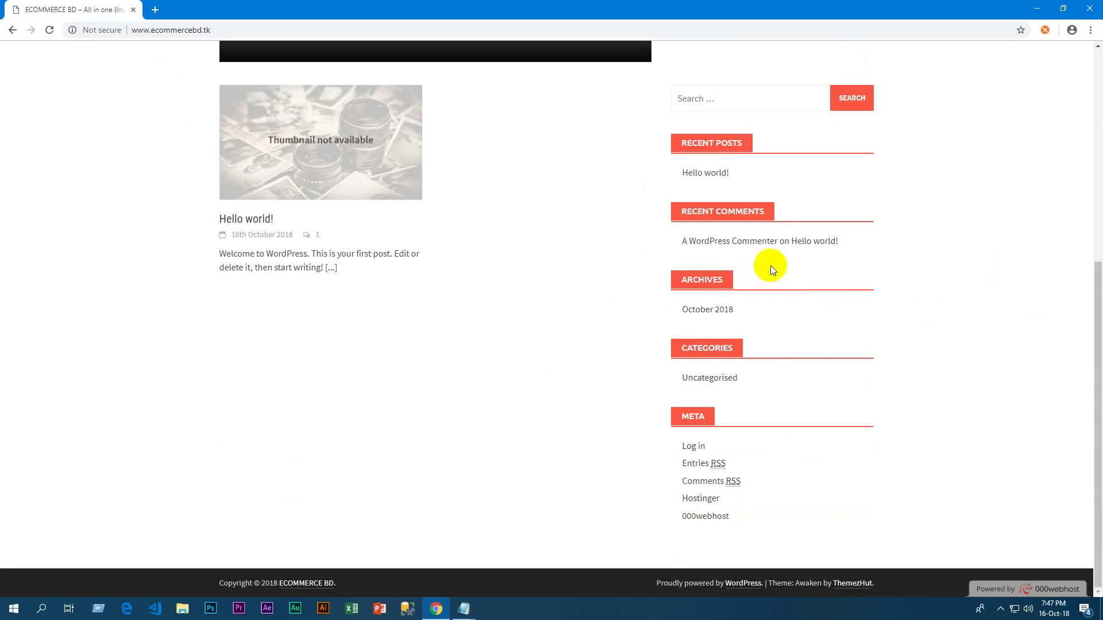
pyautogui.scroll(6, 770, 265)
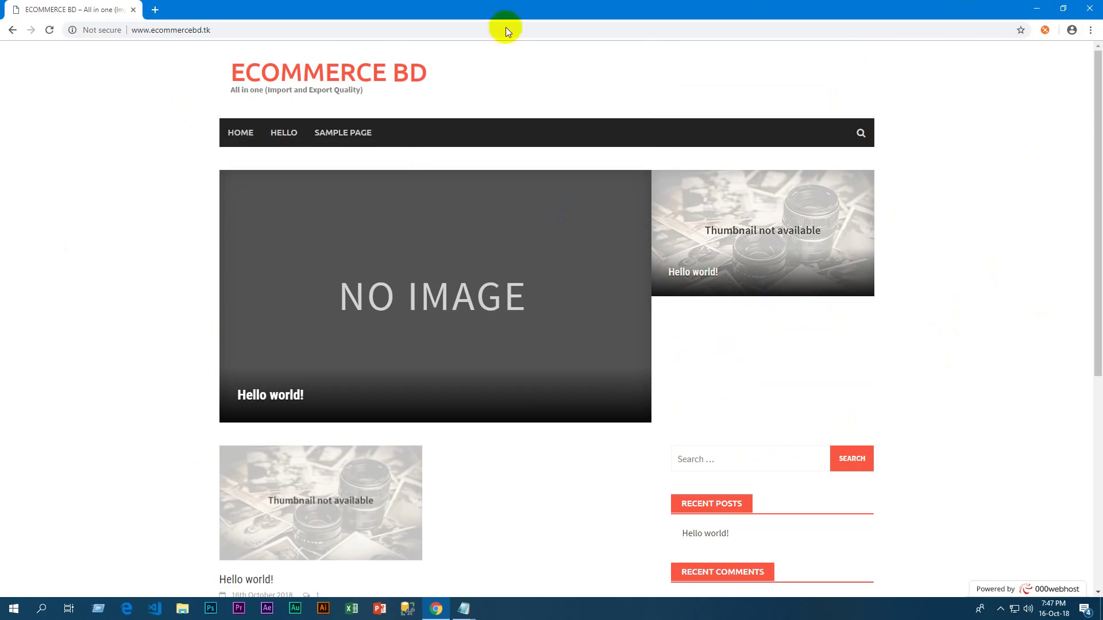
# Go to the site's /wp-admin login page
pyautogui.click(245, 25)
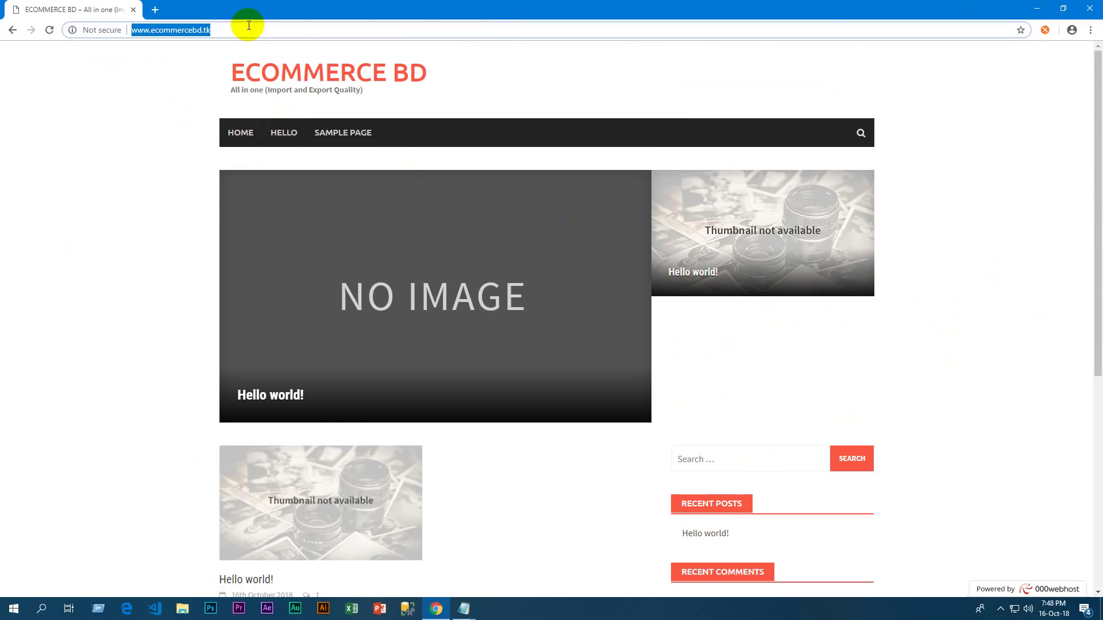
pyautogui.click(237, 26)
pyautogui.write('/')
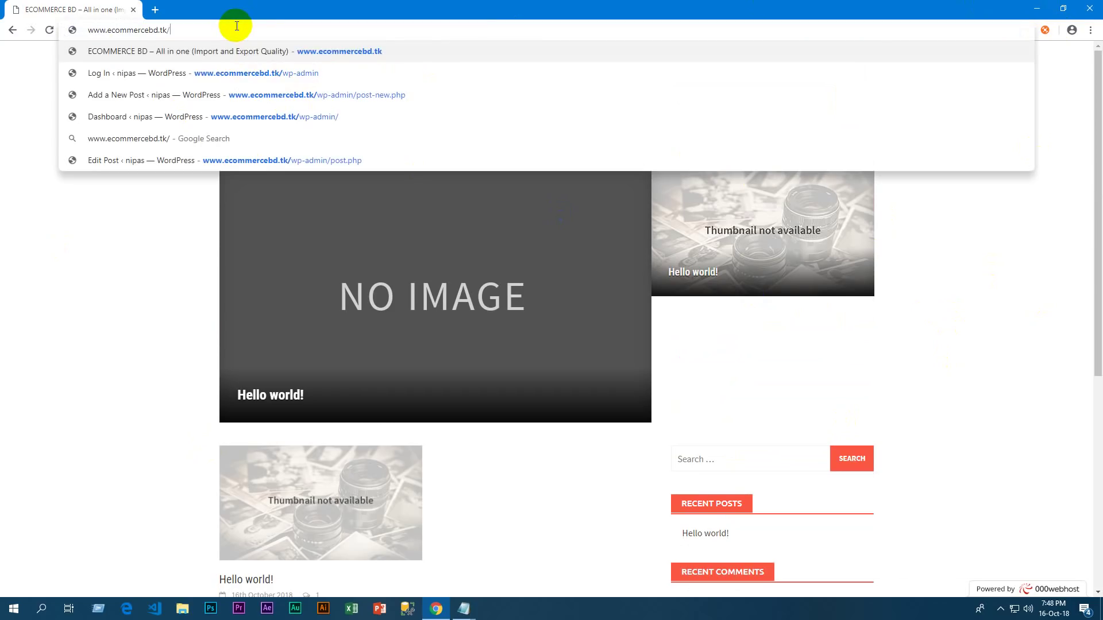
pyautogui.write('wp-')
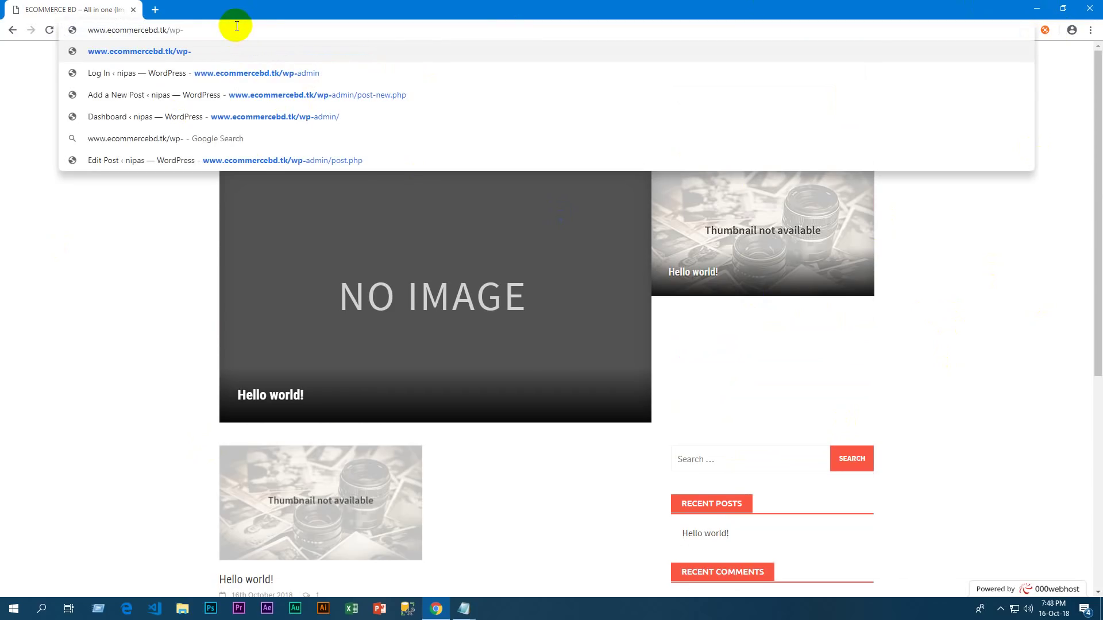
pyautogui.write('adm')
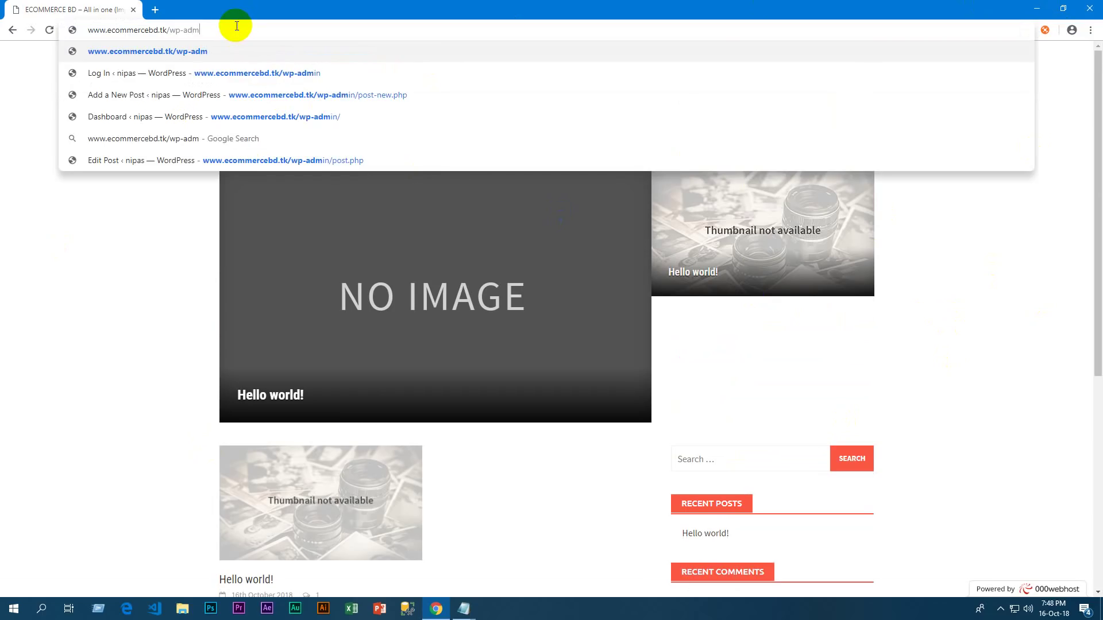
pyautogui.write('in')
pyautogui.press('Return')
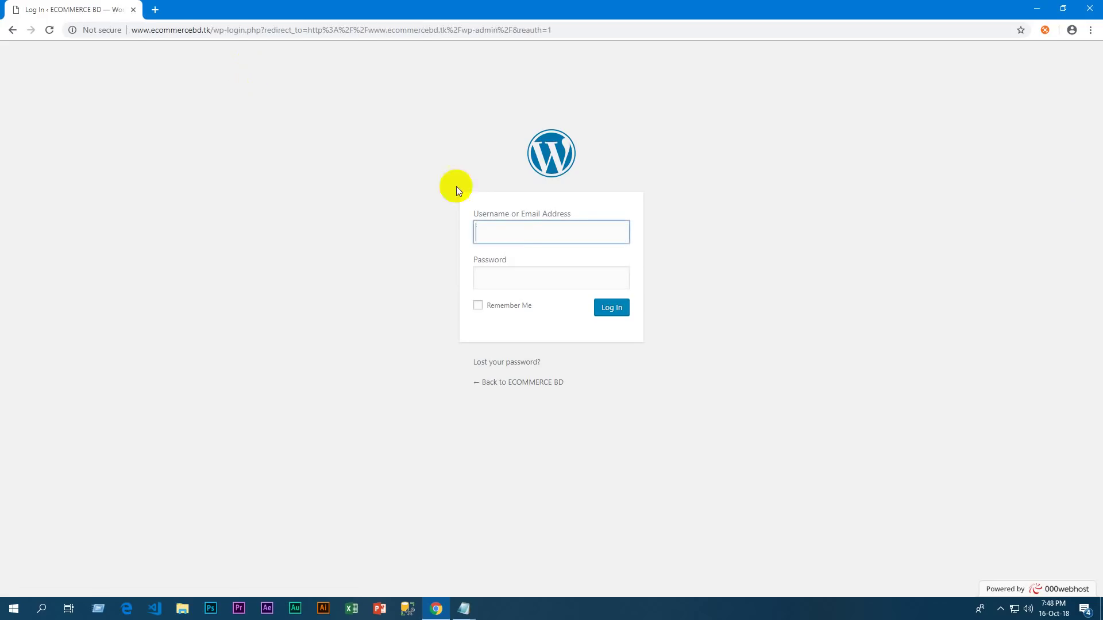
# Log in with the saved admin username and the account password
pyautogui.click(520, 233)
pyautogui.click(514, 258)
pyautogui.click(514, 270)
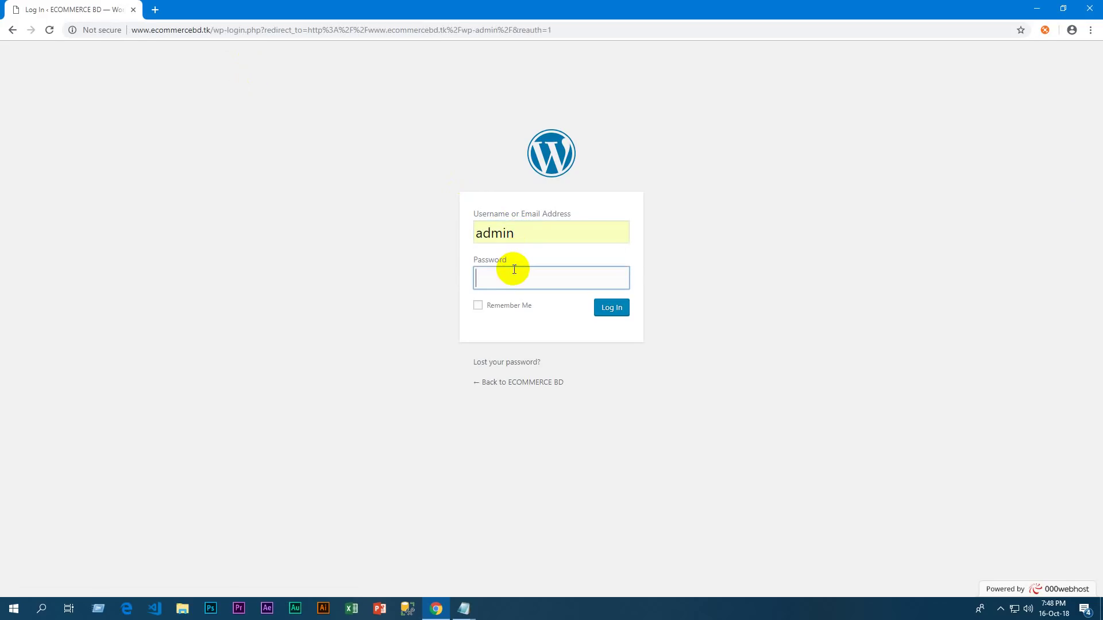
pyautogui.write('admin123')
pyautogui.click(611, 309)
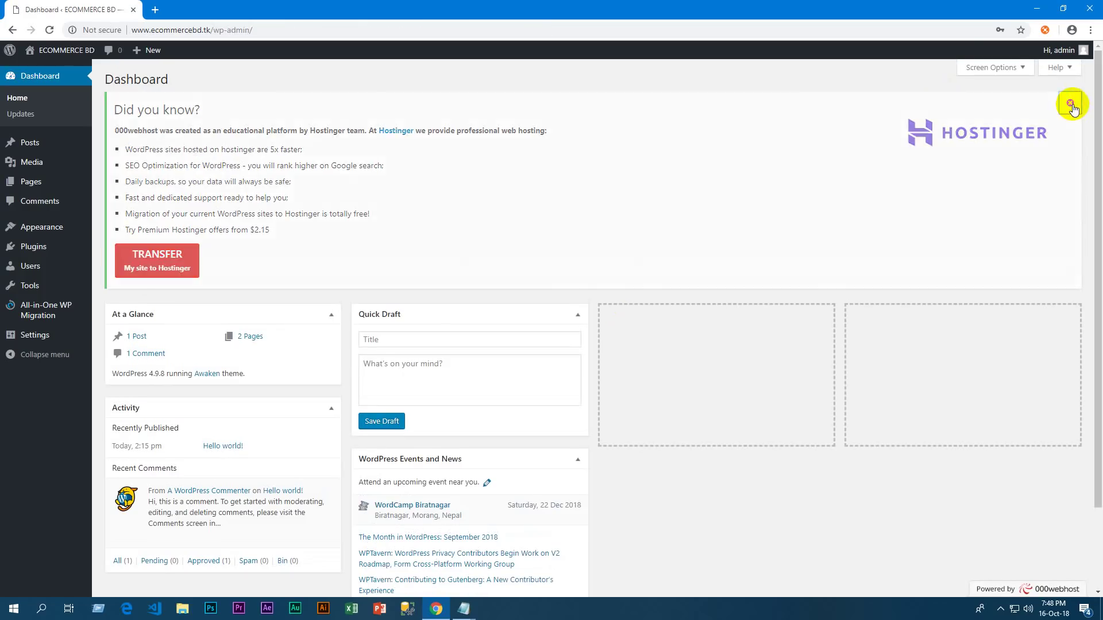
# Dismiss the Hostinger notice; move Events and News to column three and Activity to column four
pyautogui.click(1069, 102)
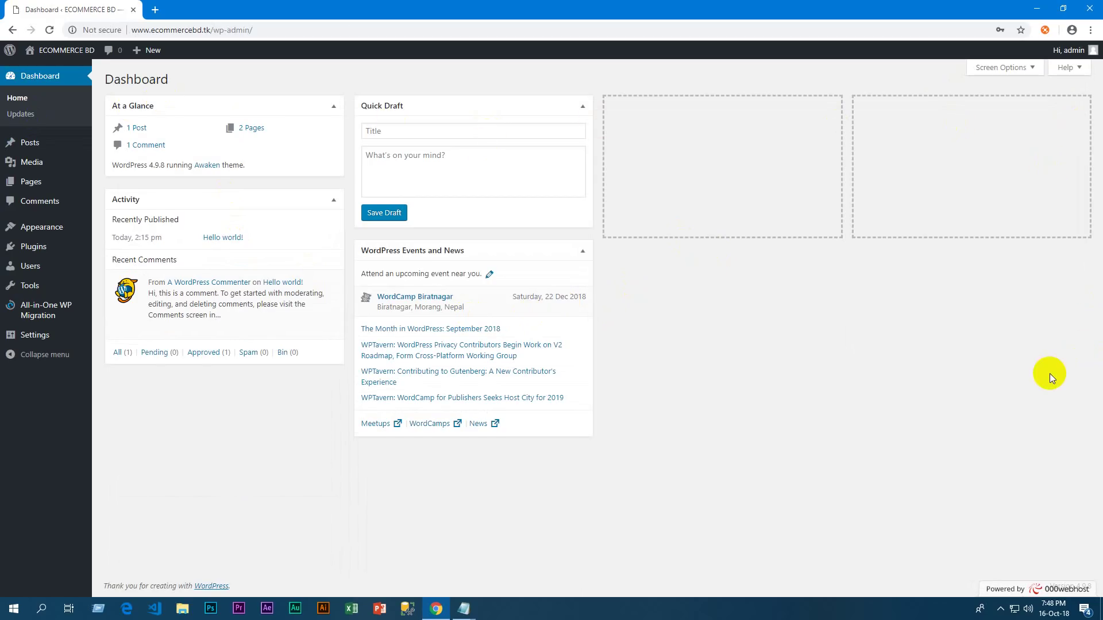
pyautogui.moveTo(534, 248); pyautogui.dragTo(770, 106)
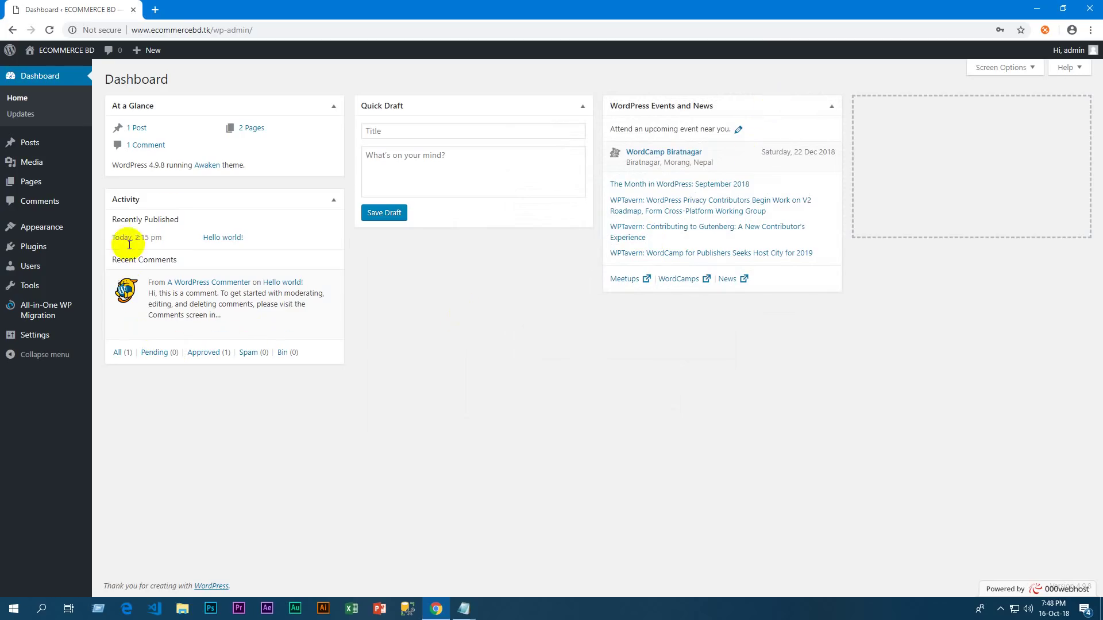
pyautogui.moveTo(196, 201); pyautogui.dragTo(911, 192)
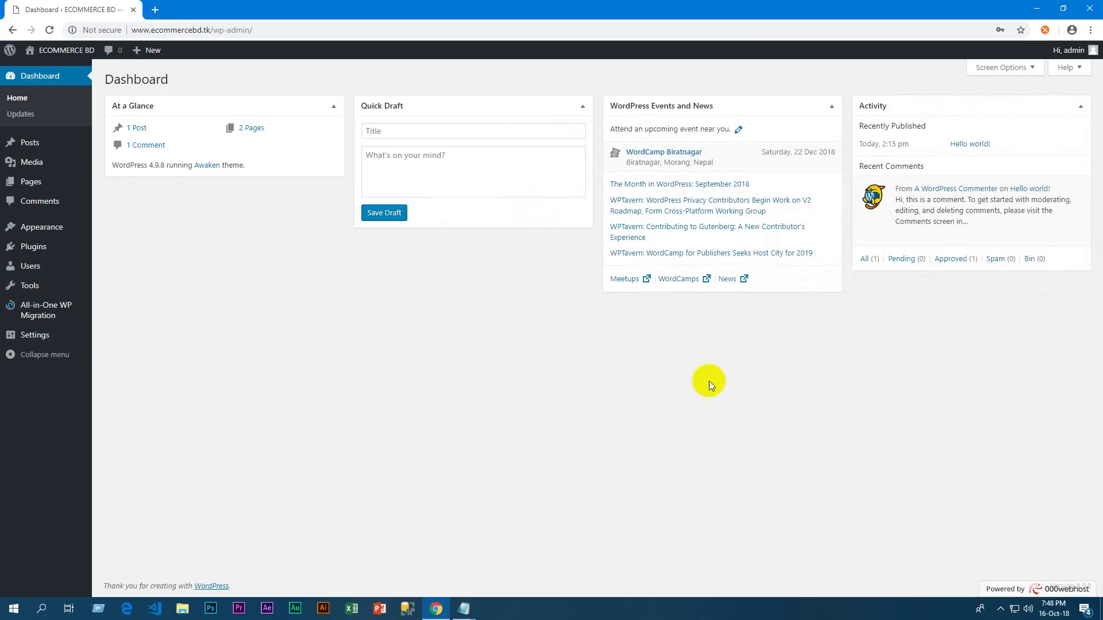
pyautogui.click(45, 169)
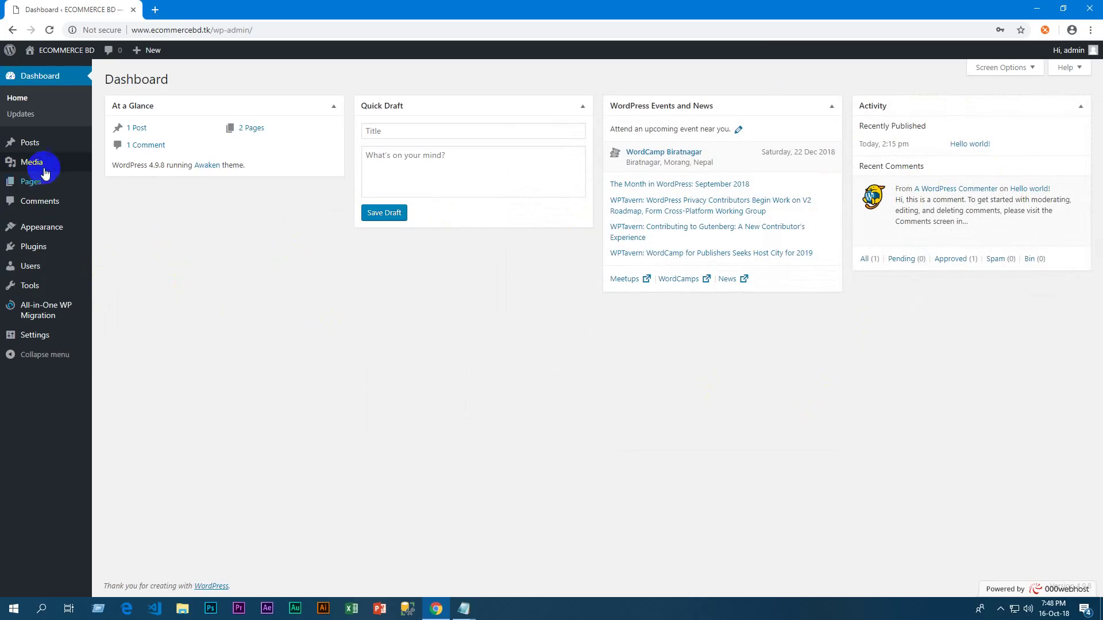
pyautogui.moveTo(37, 141)
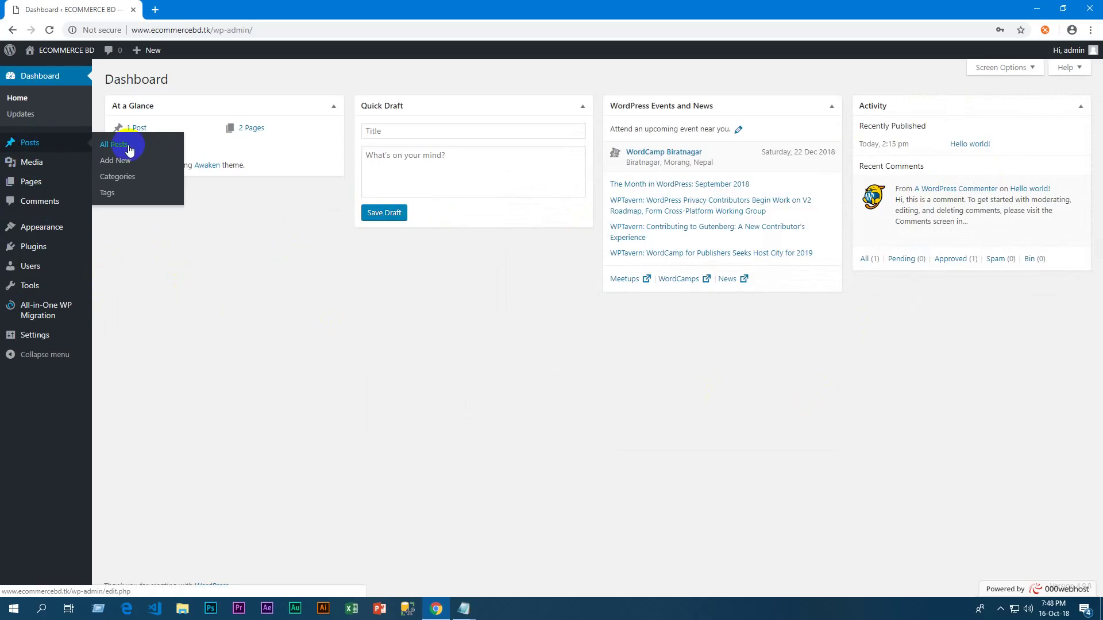
# Start a new post titled 'Women Collection'
pyautogui.click(118, 163)
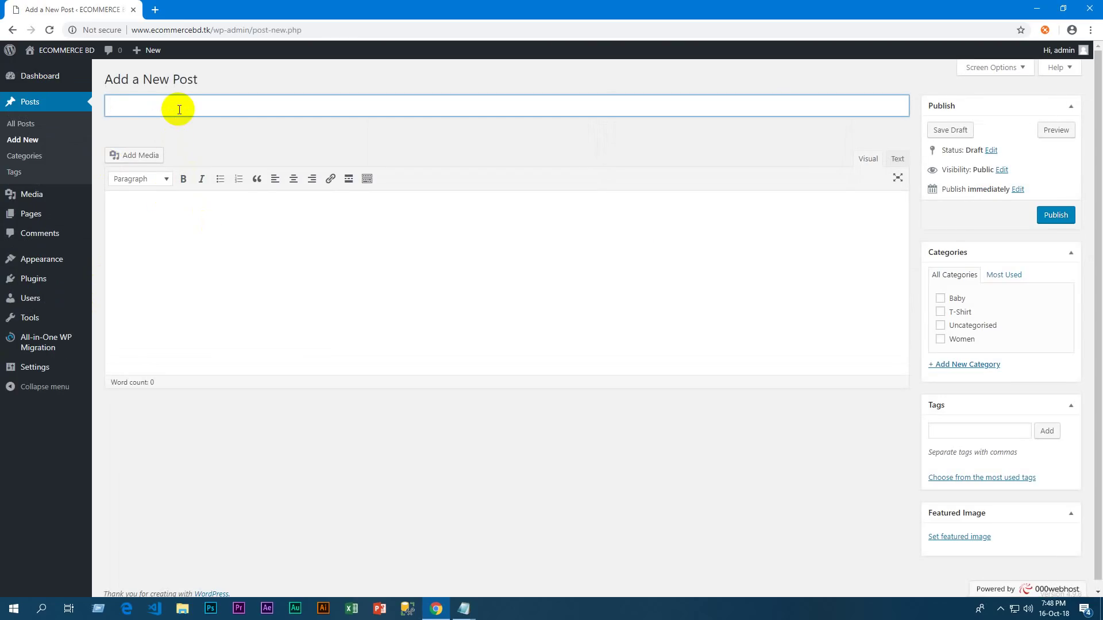
pyautogui.write('Men')
pyautogui.press('BackSpace')
pyautogui.press('BackSpace')
pyautogui.write('Wop')
pyautogui.write('men Colle')
pyautogui.write('ction')
# Copy the corduroy article text from Notepad into the post body
pyautogui.click(244, 244)
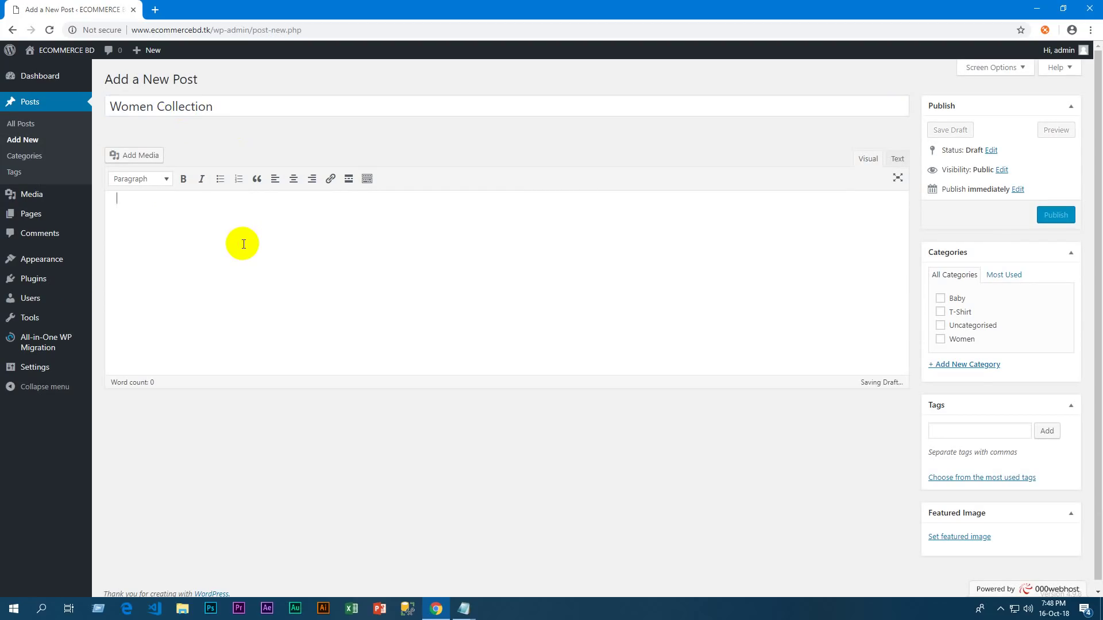
pyautogui.moveTo(463, 609)
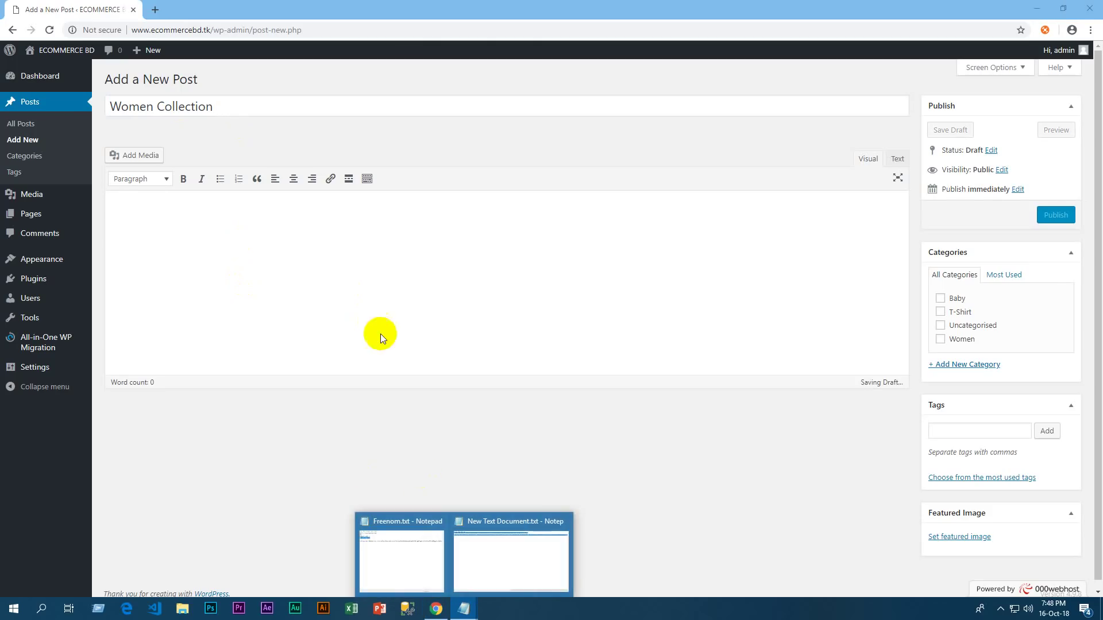
pyautogui.click(511, 577)
pyautogui.rightClick(207, 49)
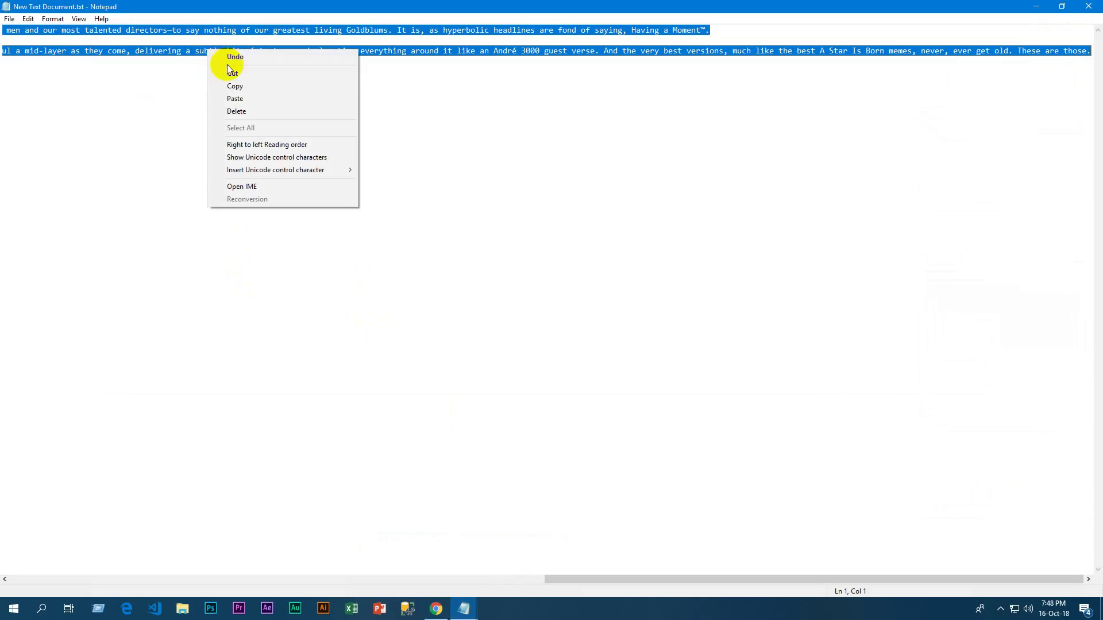
pyautogui.click(236, 86)
pyautogui.click(436, 609)
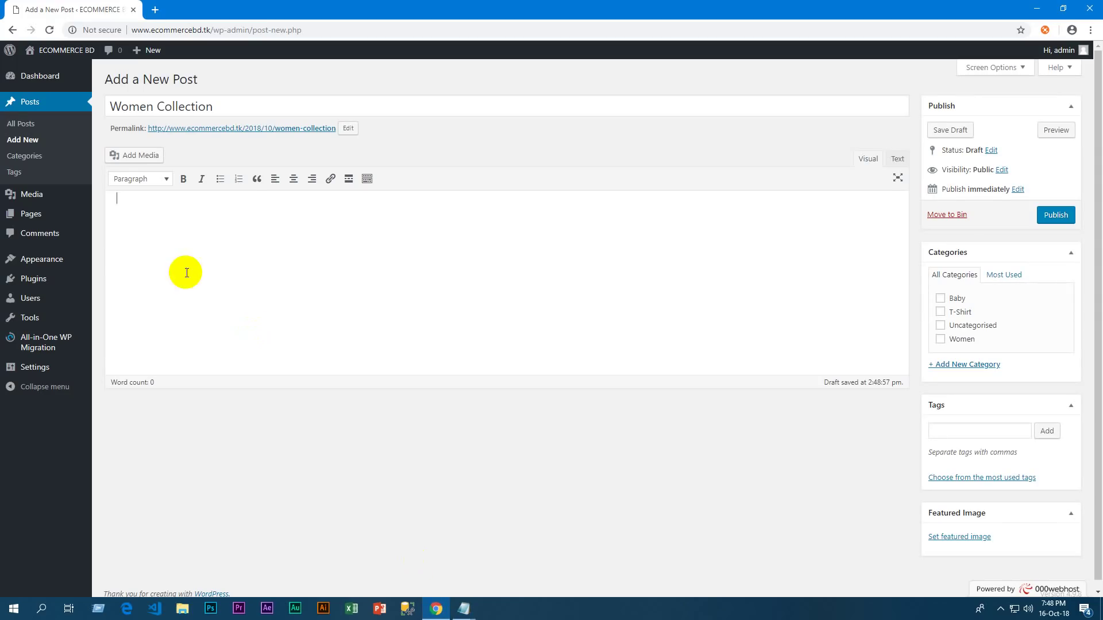
pyautogui.click(182, 246)
pyautogui.hotkey('ctrl', 'v')
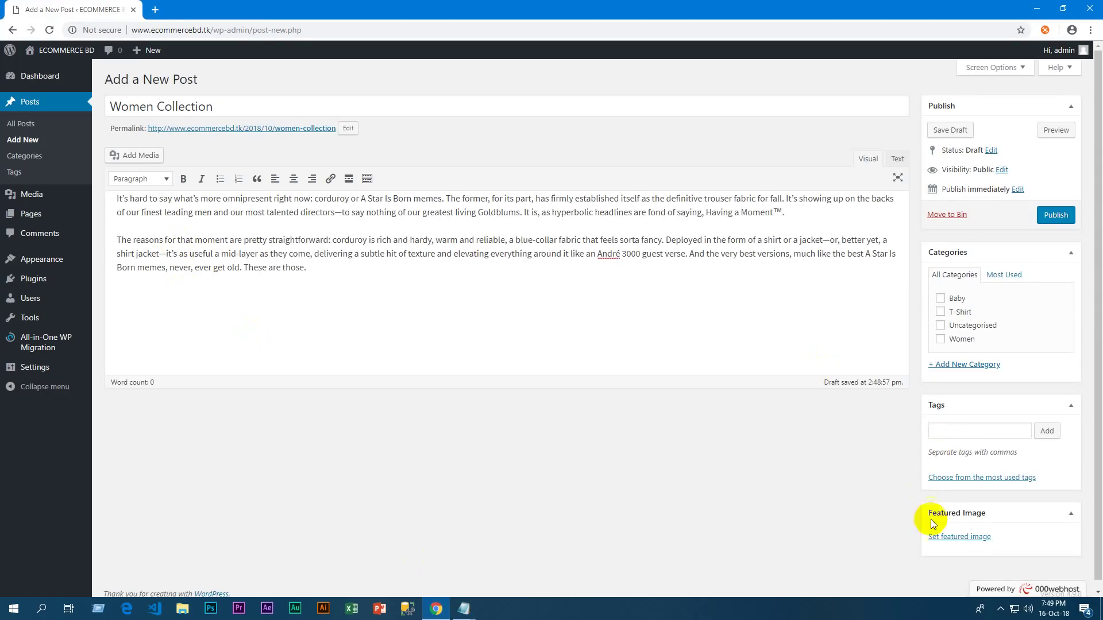
# File the post under the Women category and add the Women Collection tag
pyautogui.click(956, 338)
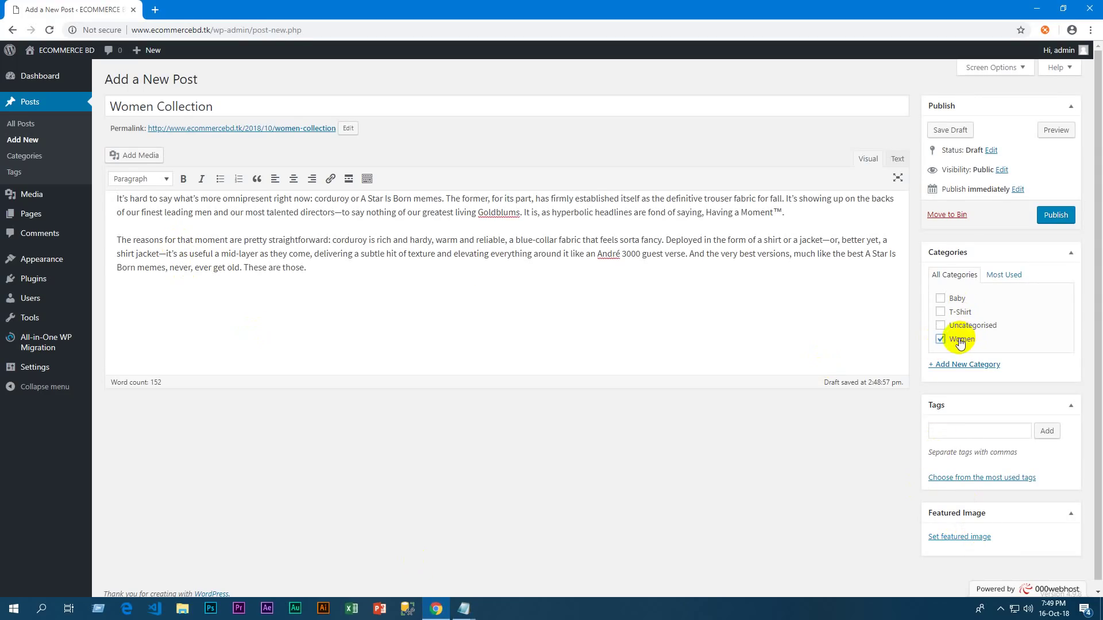
pyautogui.scroll(-1, 996, 356)
pyautogui.click(969, 424)
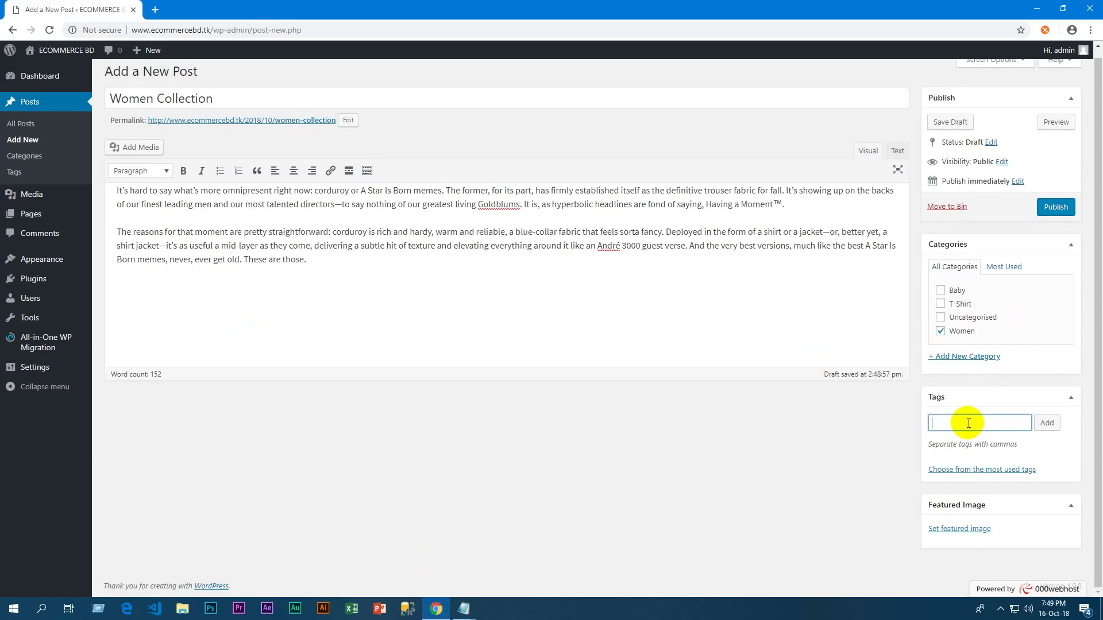
pyautogui.write('Women C')
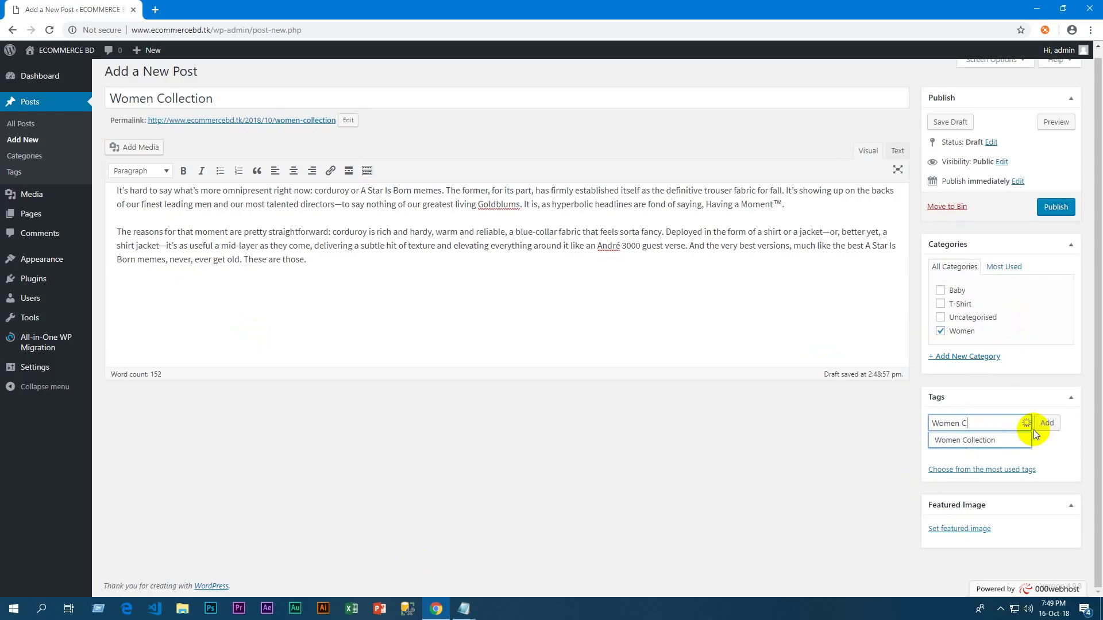
pyautogui.click(1004, 440)
pyautogui.click(1047, 423)
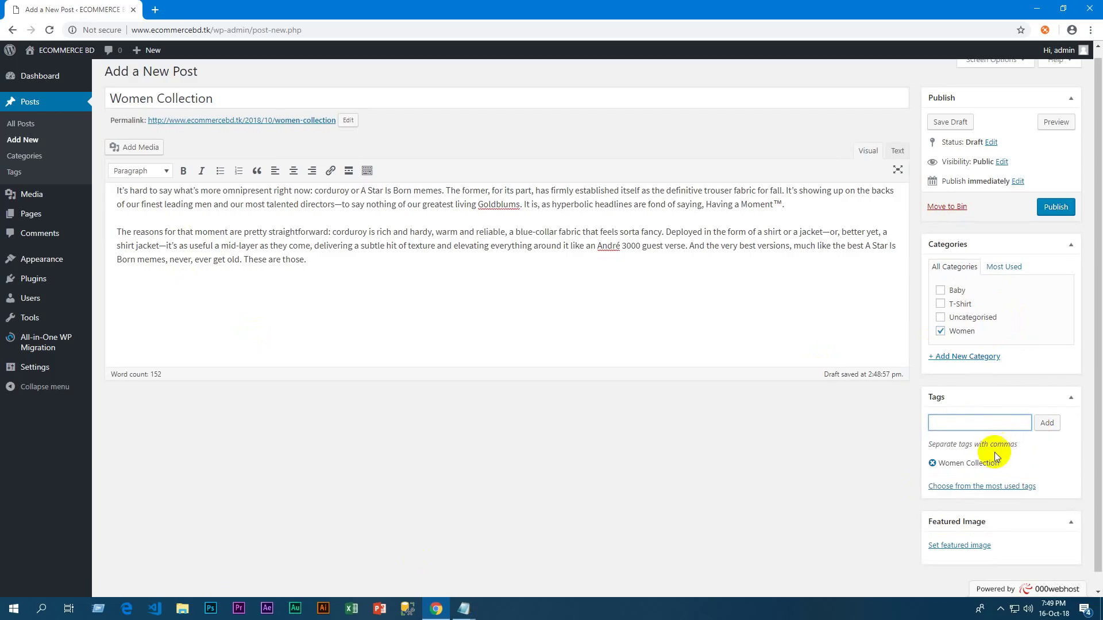
# Set the woman-in-red photo as the post's featured image
pyautogui.click(961, 545)
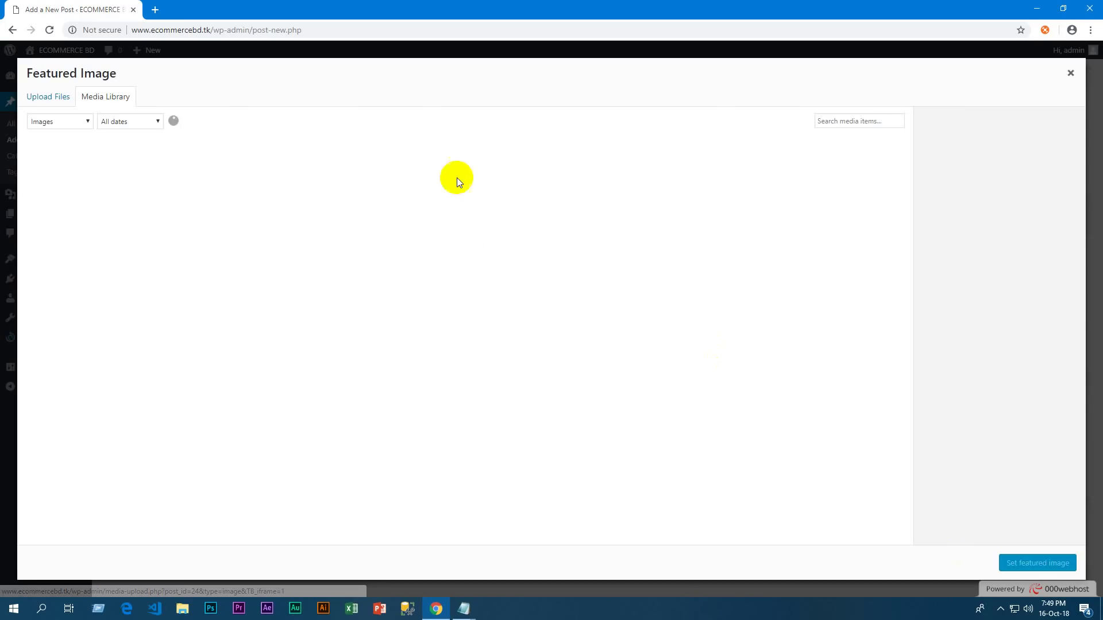
pyautogui.click(147, 173)
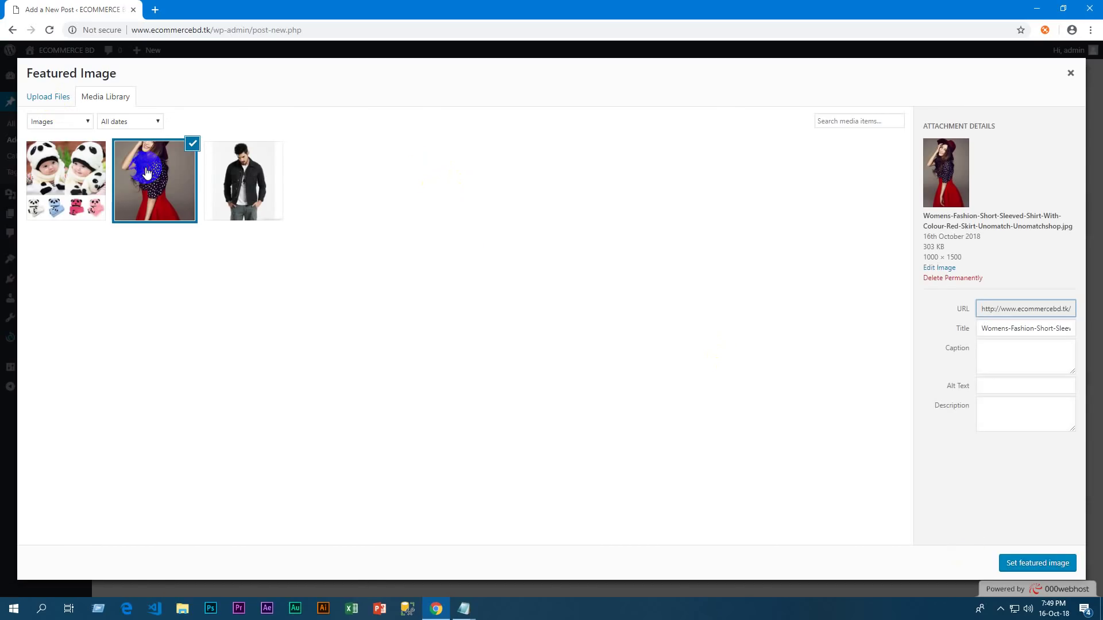
pyautogui.click(1028, 566)
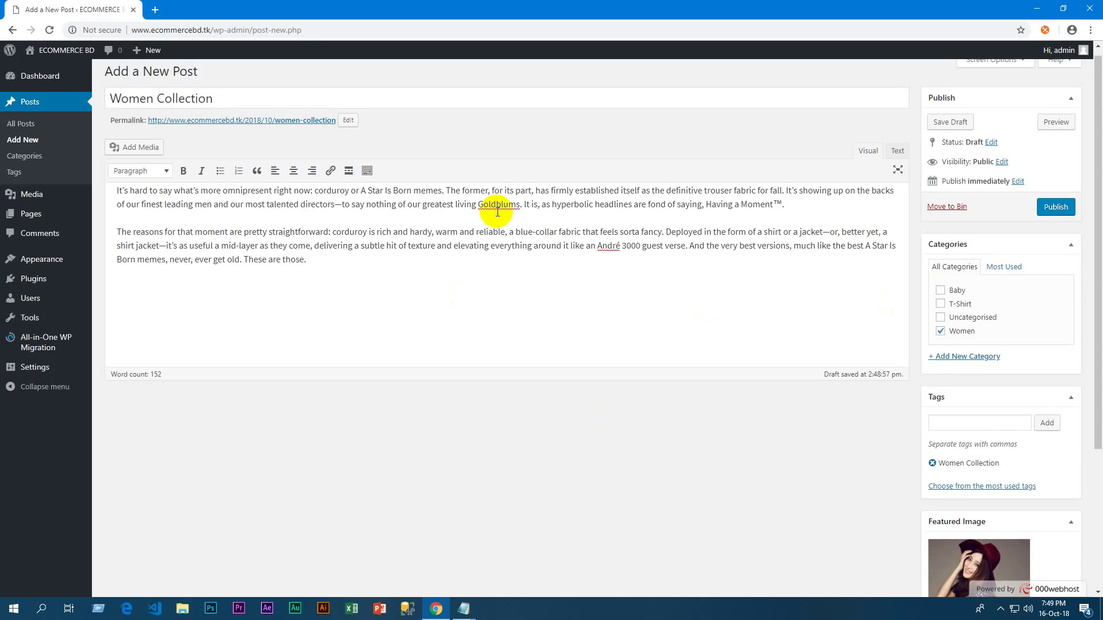
pyautogui.scroll(-3, 683, 345)
pyautogui.scroll(4, 692, 312)
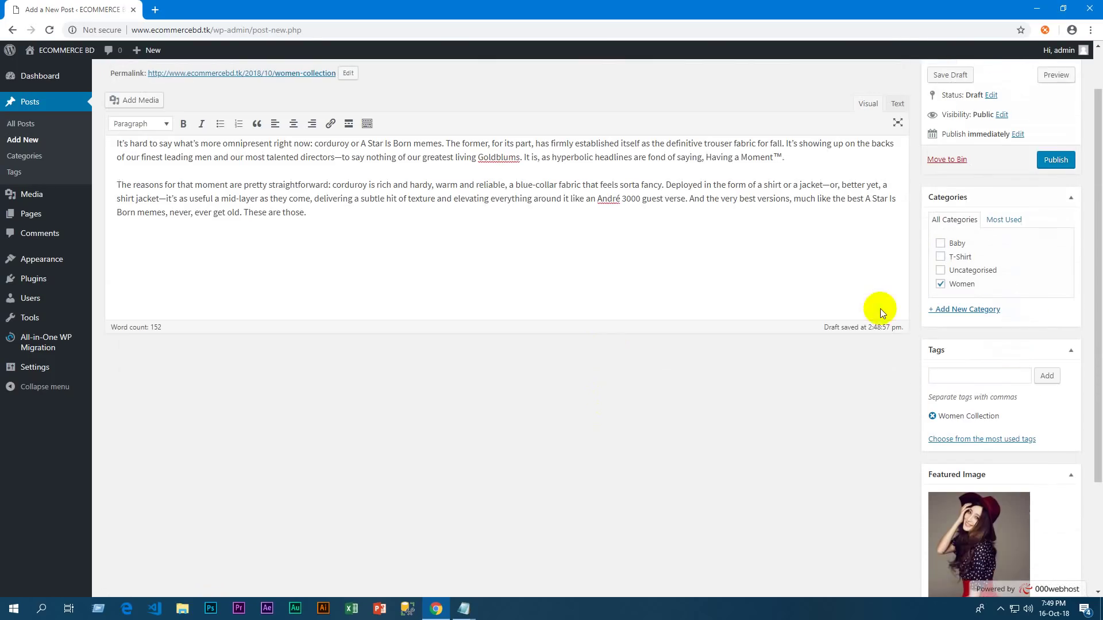
# Publish the Women Collection post and open the live site in a new window
pyautogui.click(1061, 217)
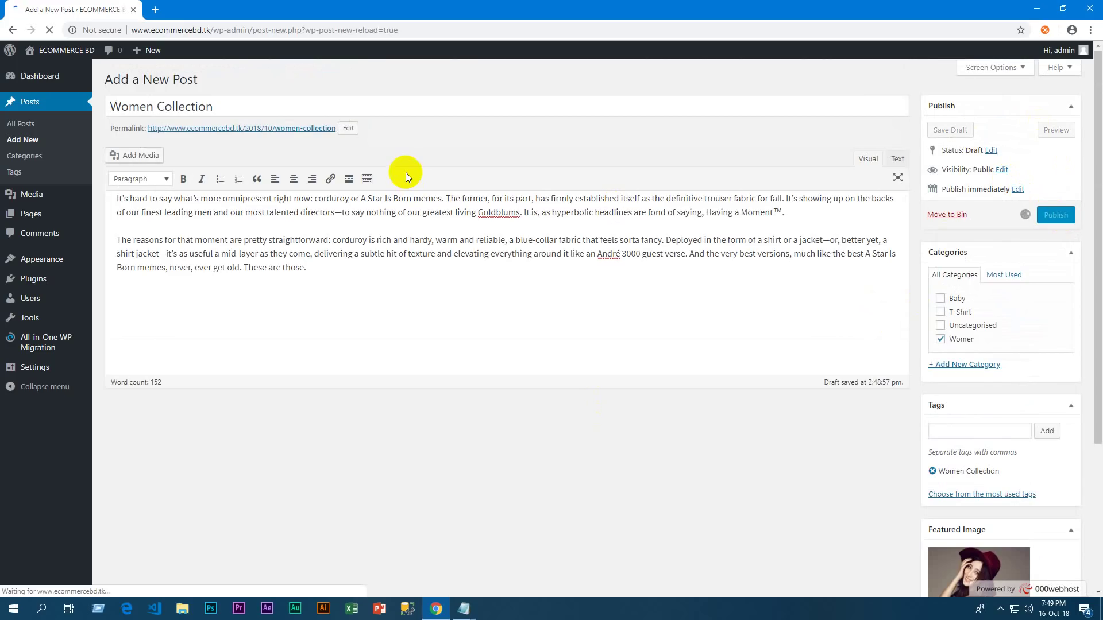
pyautogui.moveTo(76, 57)
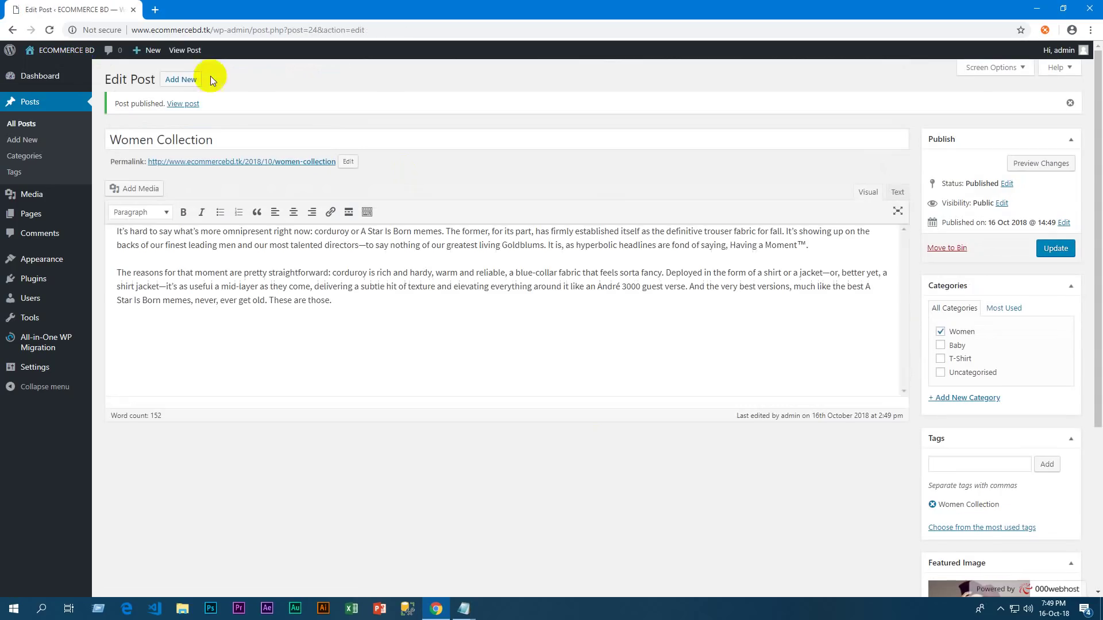
pyautogui.rightClick(48, 72)
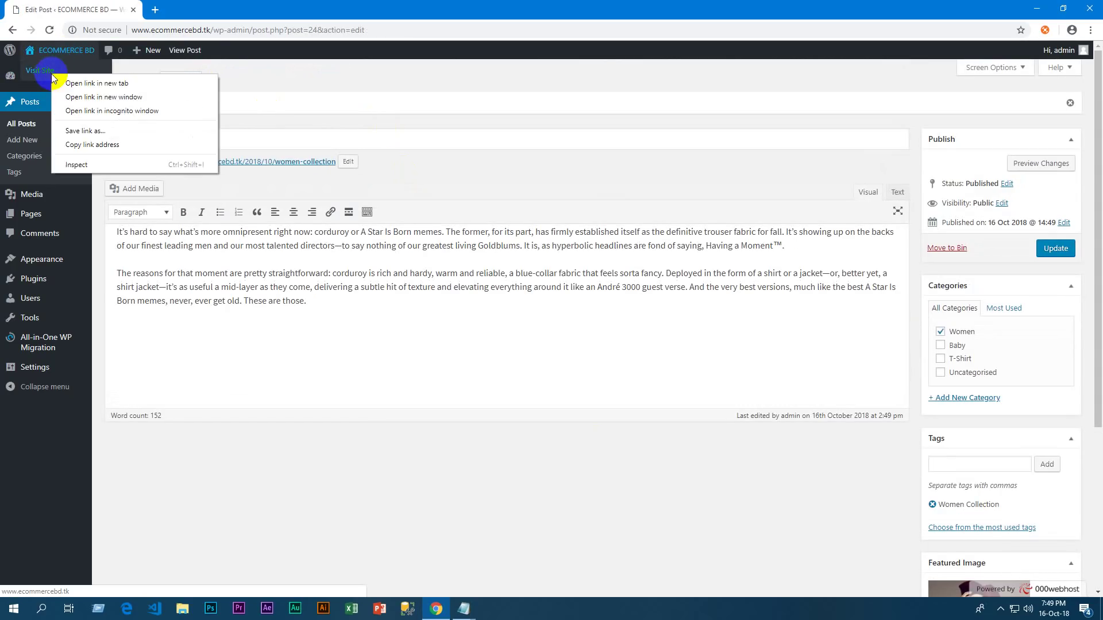
pyautogui.click(95, 91)
# Open Women Collection from the homepage slider, review it, then minimize the site window
pyautogui.scroll(-6, 547, 256)
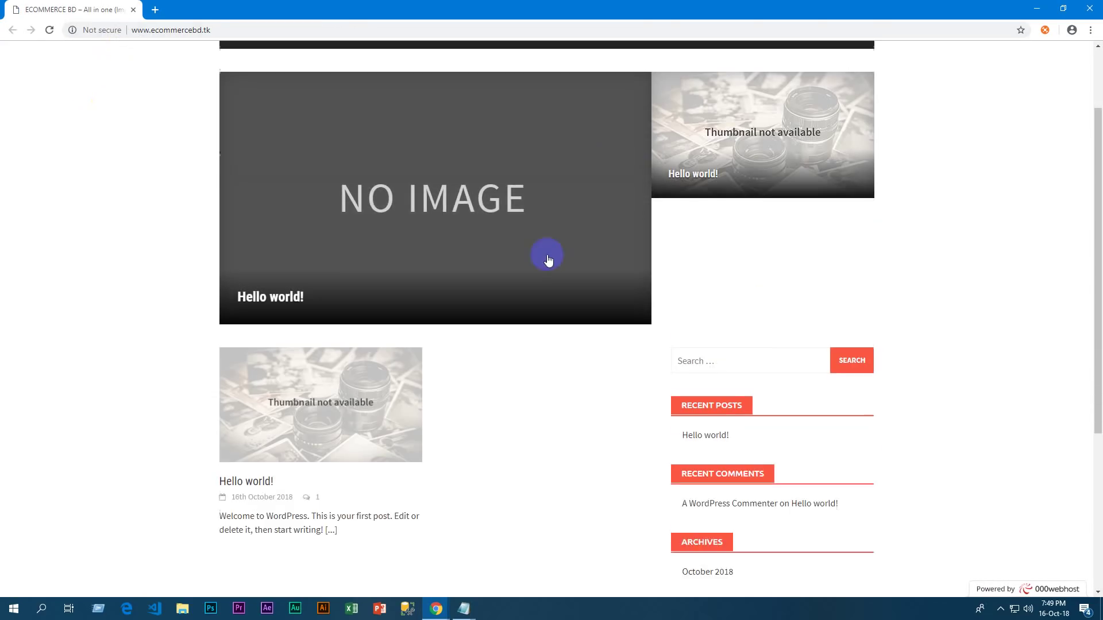
pyautogui.scroll(4, 327, 173)
pyautogui.click(501, 251)
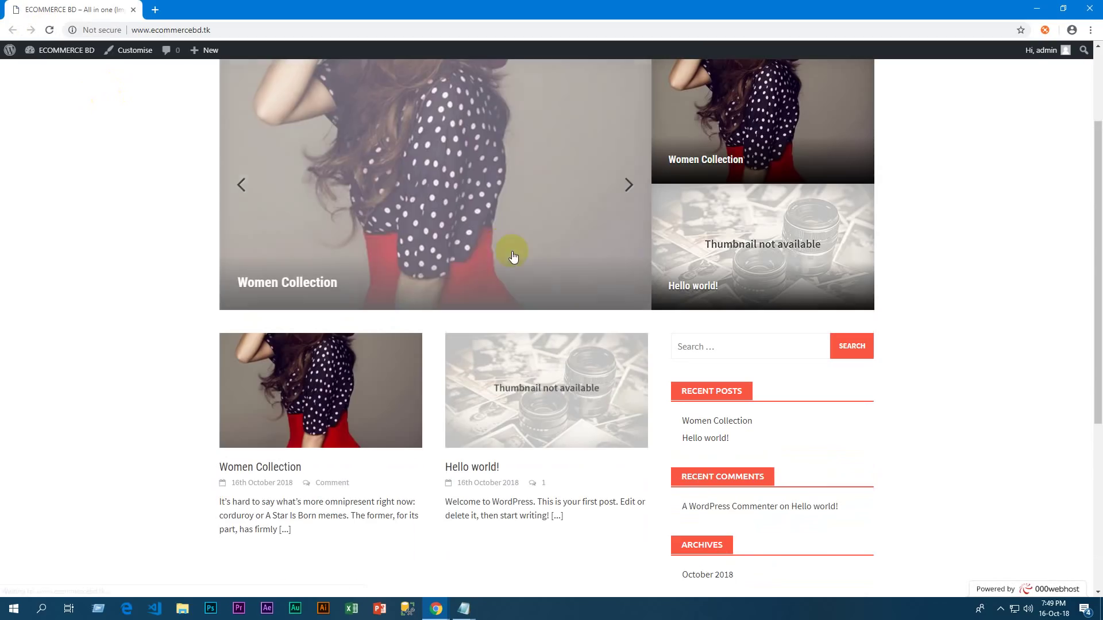
pyautogui.scroll(2, 373, 257)
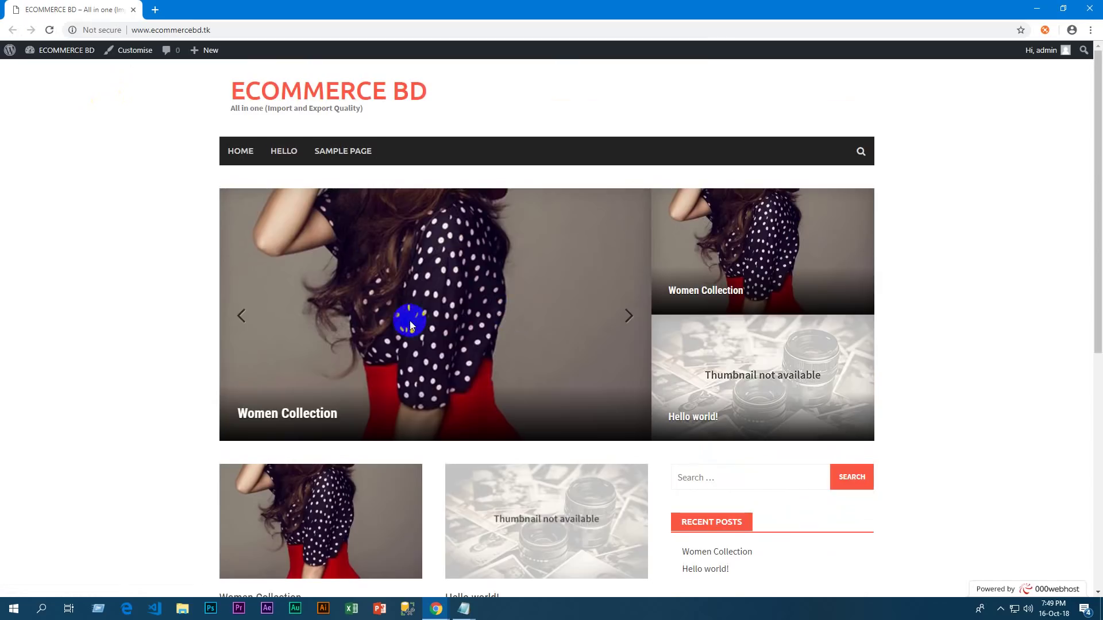
pyautogui.scroll(-4, 409, 320)
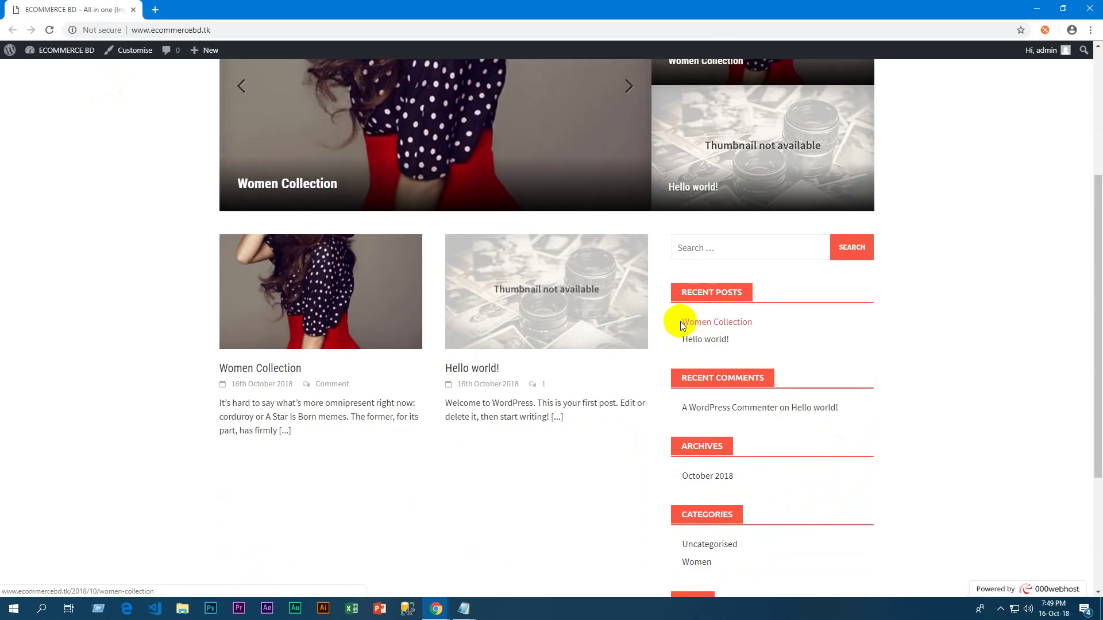
pyautogui.scroll(-3, 780, 328)
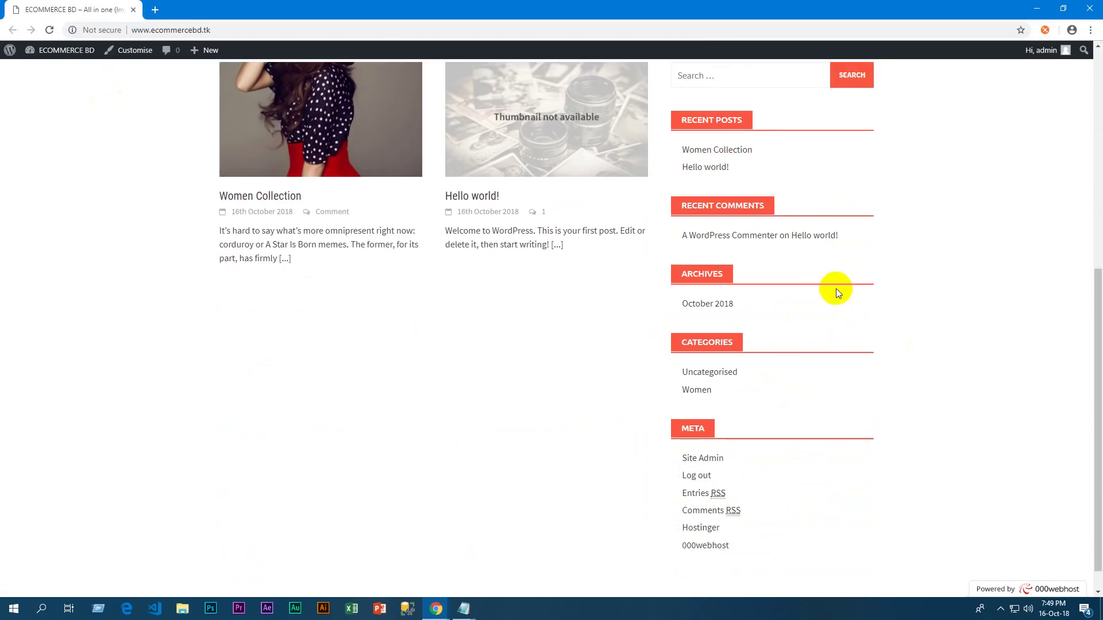
pyautogui.scroll(1, 836, 288)
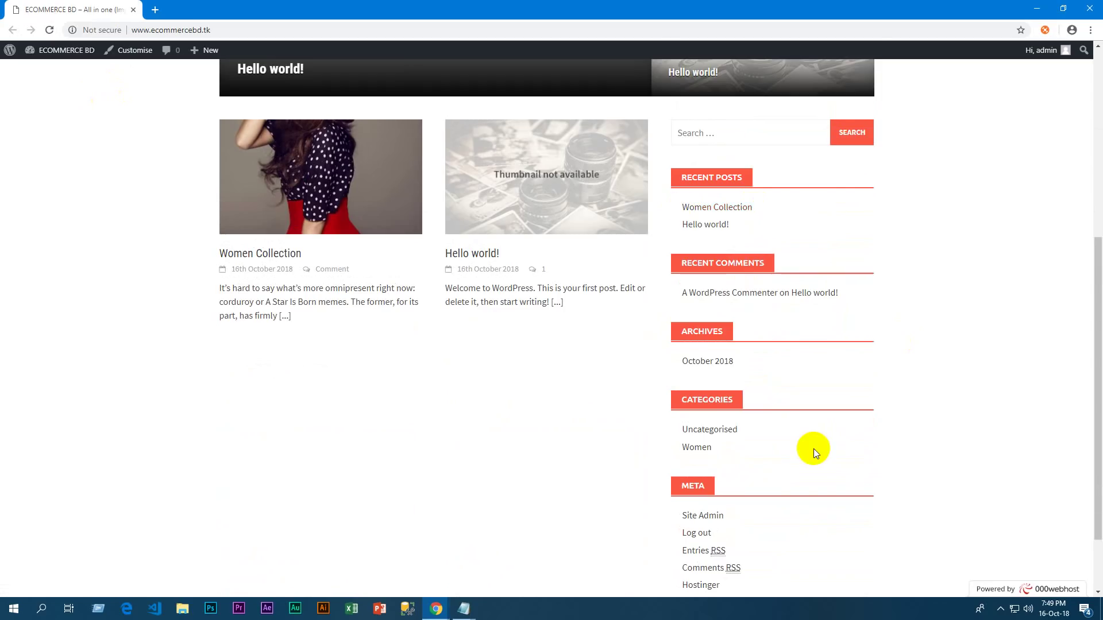
pyautogui.scroll(-2, 813, 450)
pyautogui.scroll(8, 816, 443)
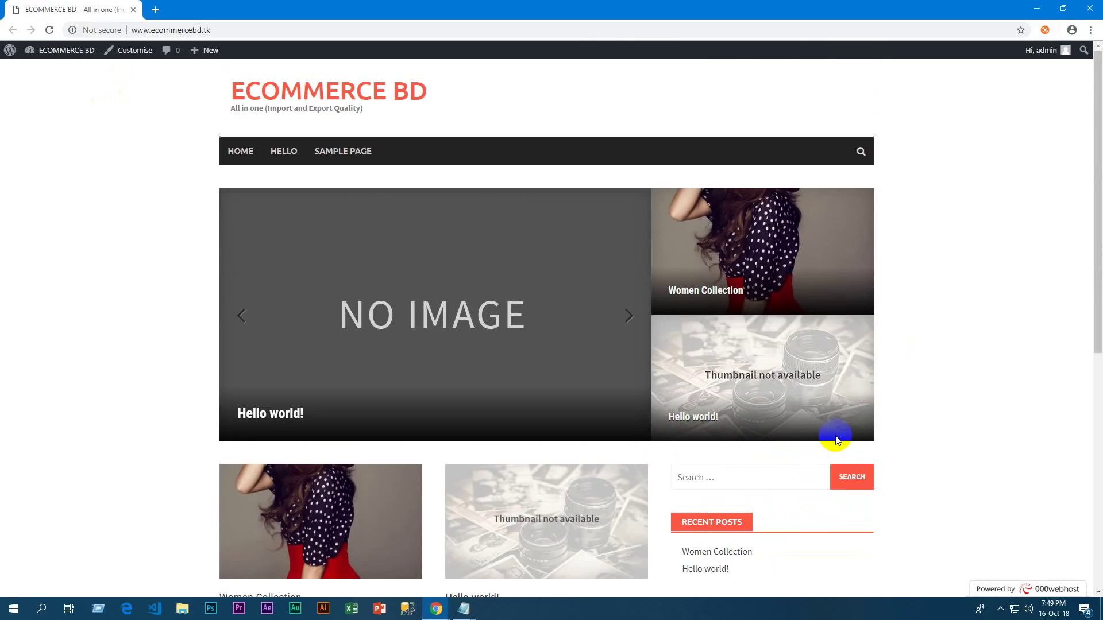
pyautogui.click(1037, 7)
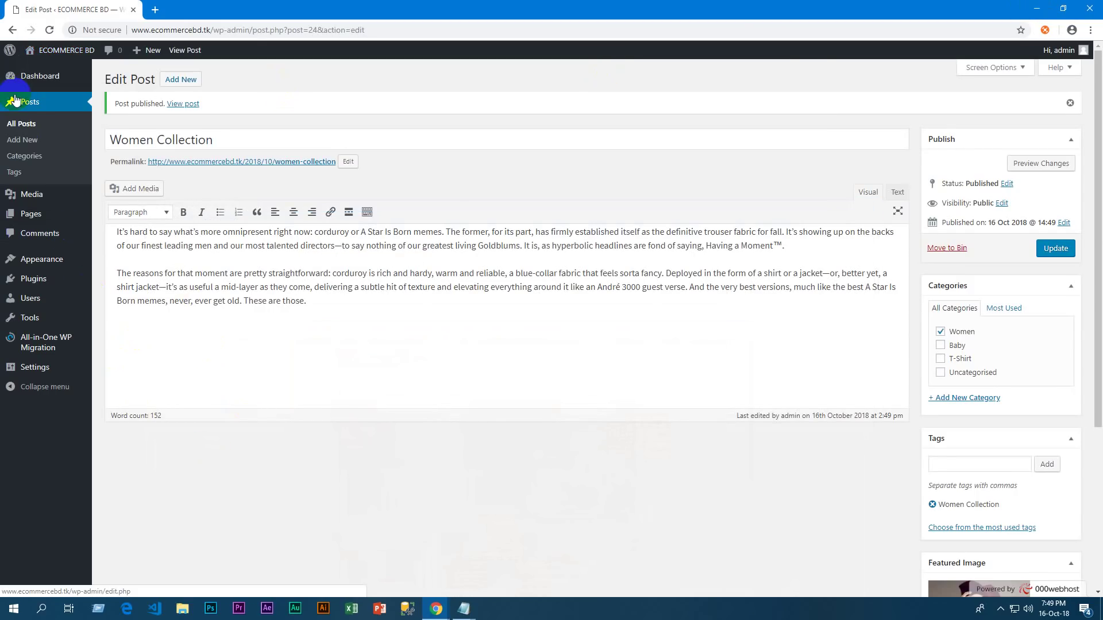
# Start a new post and create a Kid Collection category, ticked for it
pyautogui.click(28, 133)
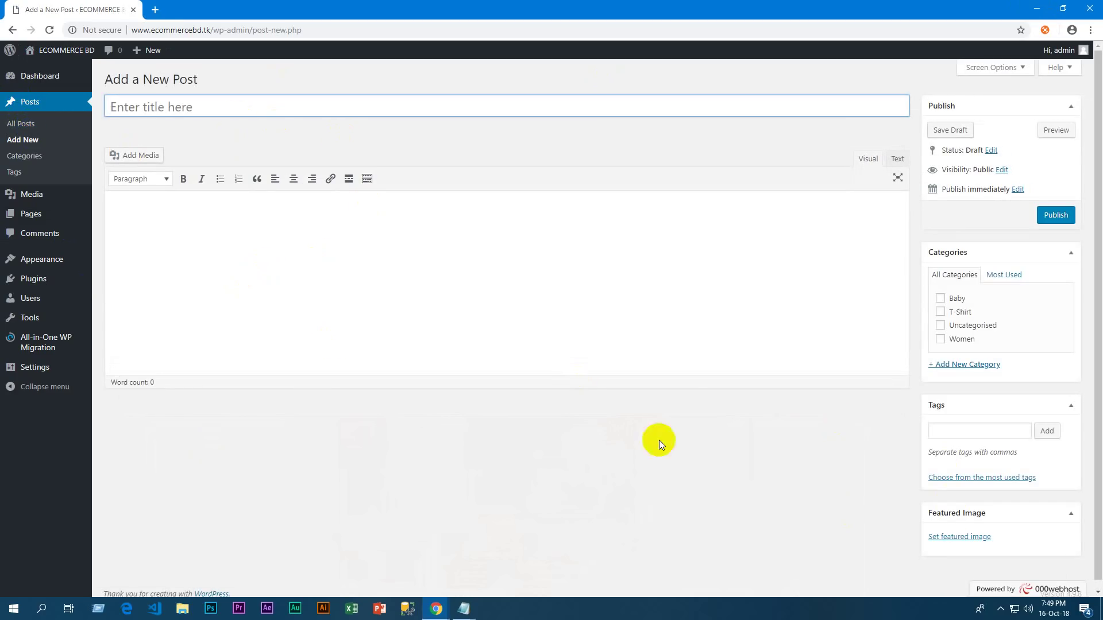
pyautogui.click(958, 365)
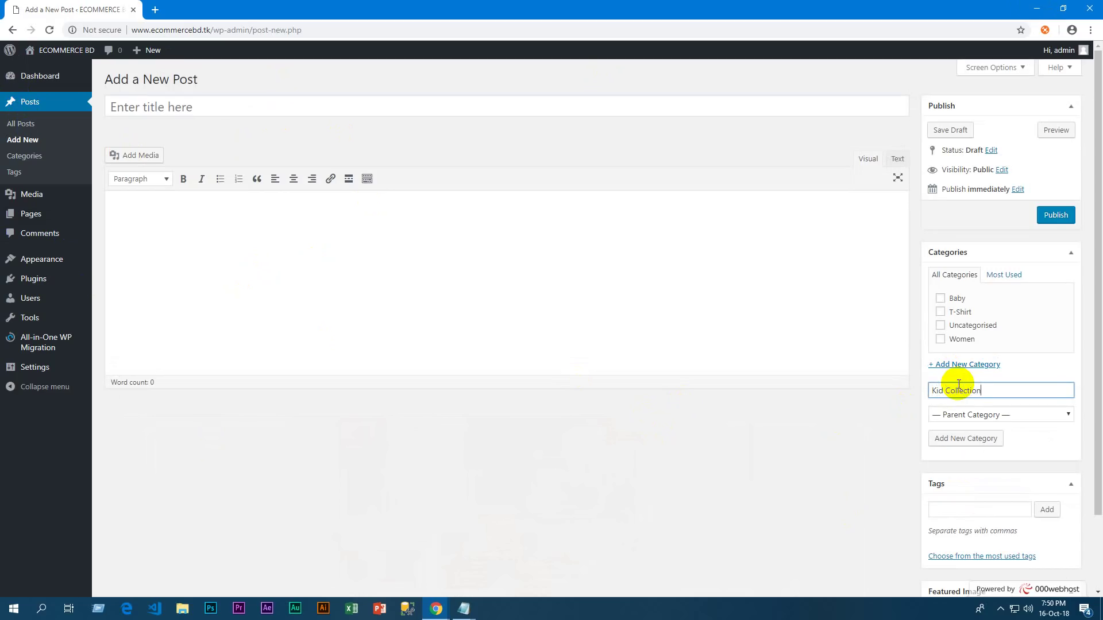
pyautogui.click(977, 442)
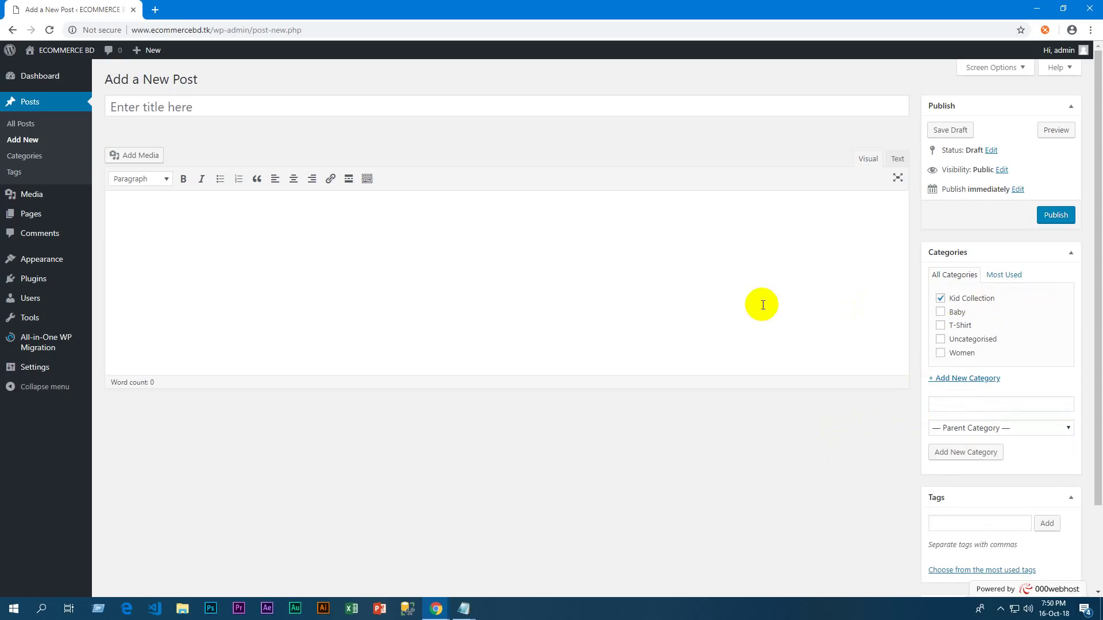
pyautogui.click(554, 248)
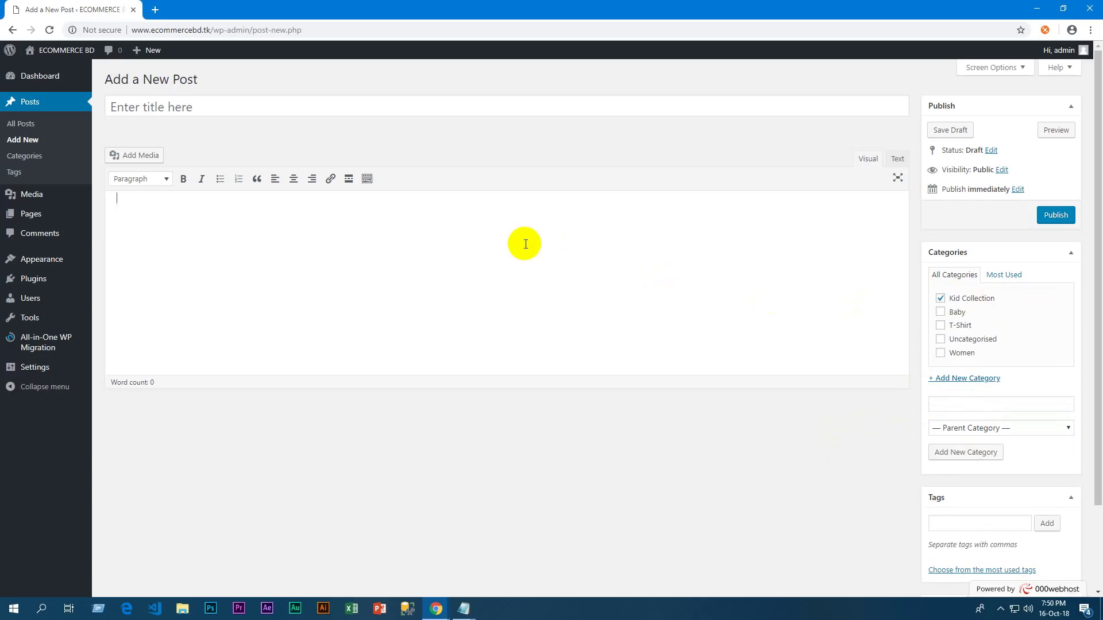
# Title the post 'Kid Collection' and paste the two corduroy paragraphs from Notepad into the body
pyautogui.click(278, 106)
pyautogui.write('Ki')
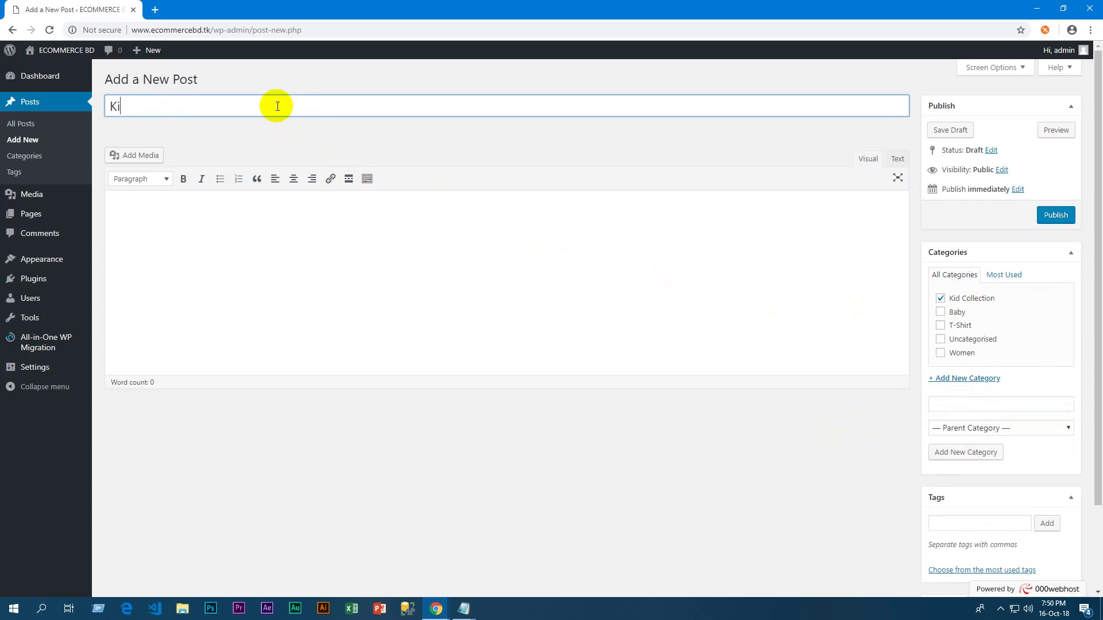
pyautogui.write('d Collevtion')
pyautogui.click(253, 234)
pyautogui.click(464, 609)
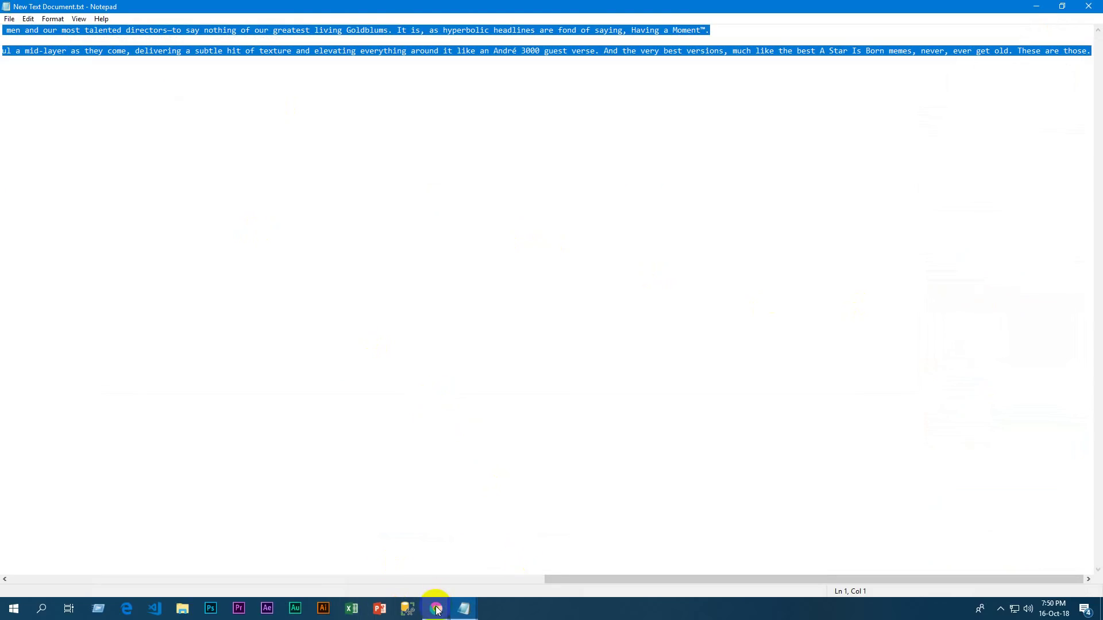
pyautogui.moveTo(437, 610)
pyautogui.click(409, 567)
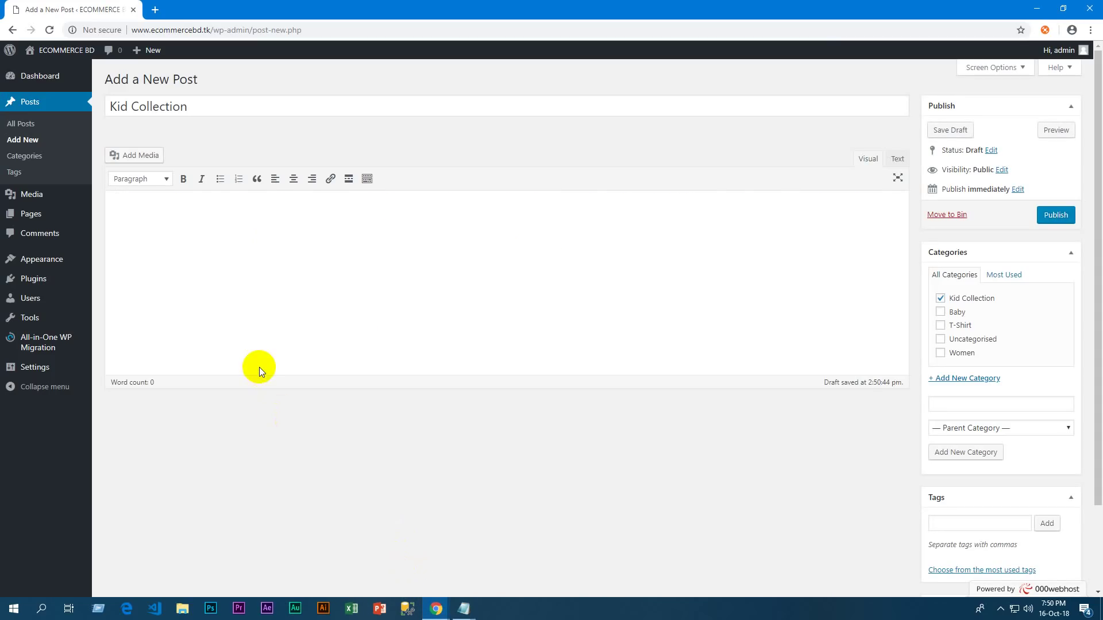
pyautogui.write('It’s hard to say what’s more omnipresent right now: corduroy or A Star Is Born memes. The former, for its part, has firmly established itself as the definitive trouser fabric for fall. It’s showing up on the backs of our finest leading men and our most talented directors—to say nothing of our greatest living Goldblums. It is, as hyperbolic headlines are fond of saying, Having a Moment™.  The reasons for that moment are pretty straightforward: corduroy is rich and hardy, warm and reliable, a blue-collar fabric that feels sorta fancy. Deployed in the form of a shirt or a jacket—or, better yet, a shirt jacket—it’s as useful a mid-layer as they come, delivering a subtle hit of texture and elevating everything around it like an André 3000 guest verse. And the very best versions, much like the best A Star Is Born memes, never, ever get old. These are those.')
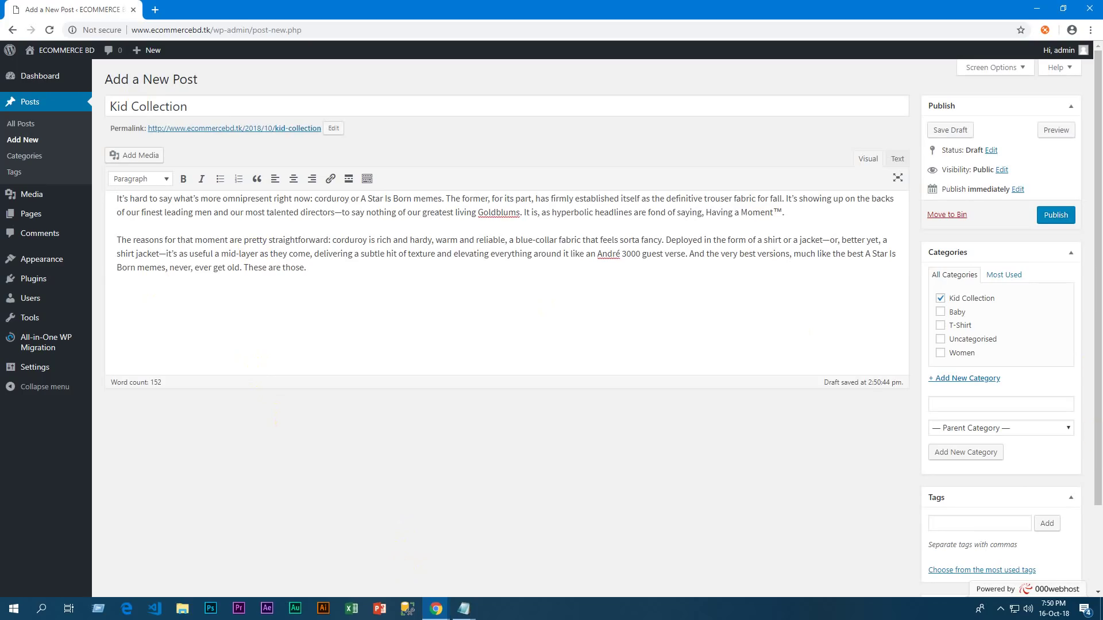
pyautogui.click(982, 570)
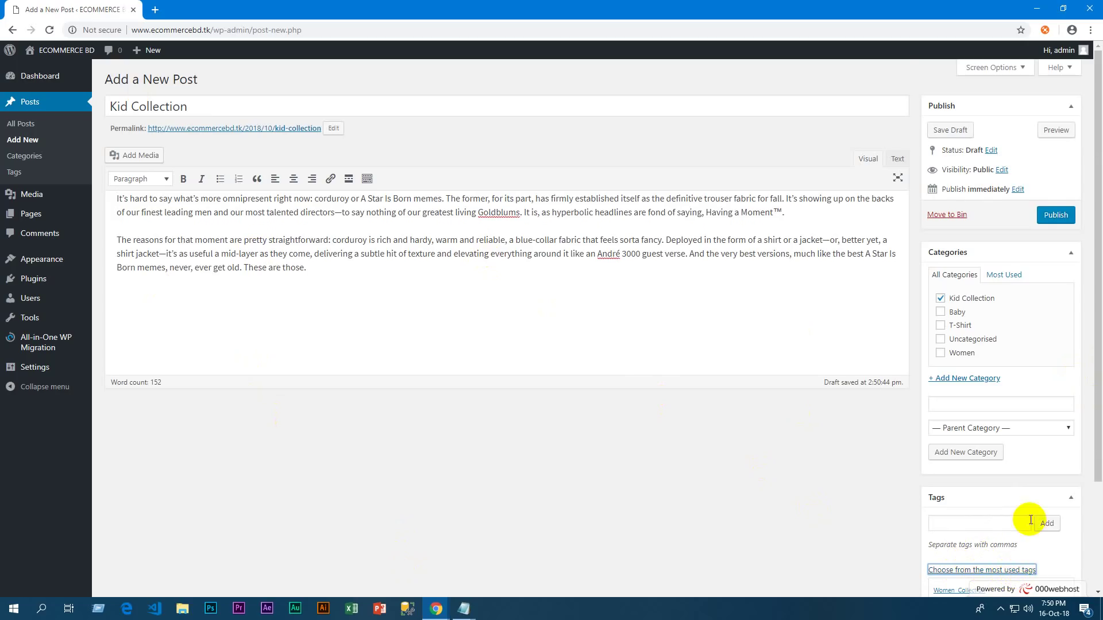
# Add the Baby Collection tag and set the baby panda photo as featured image
pyautogui.scroll(-3, 1025, 505)
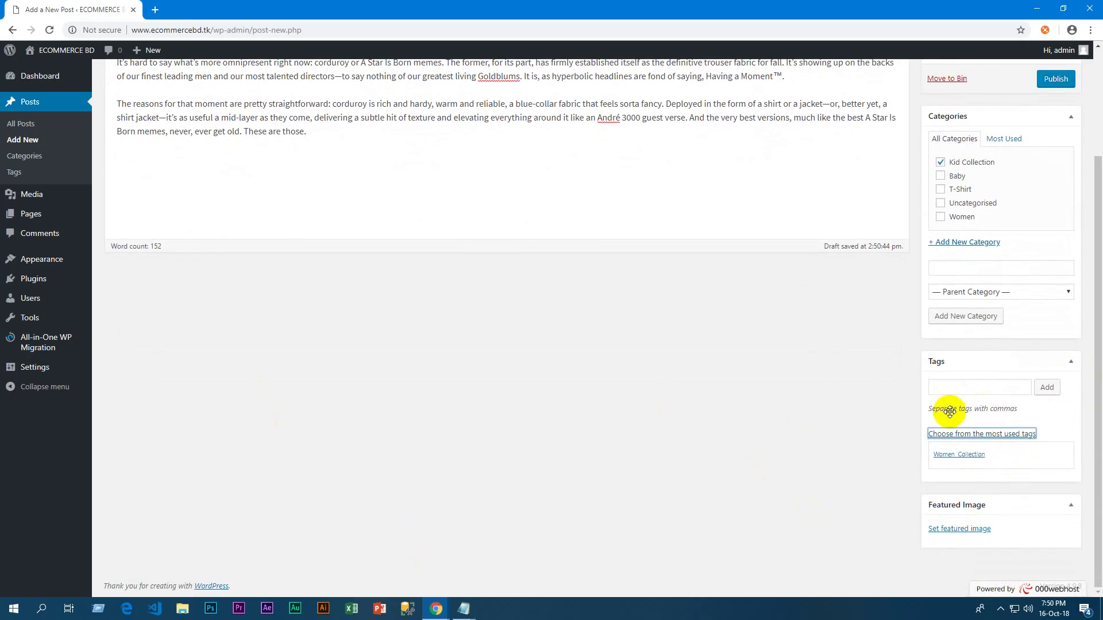
pyautogui.click(981, 387)
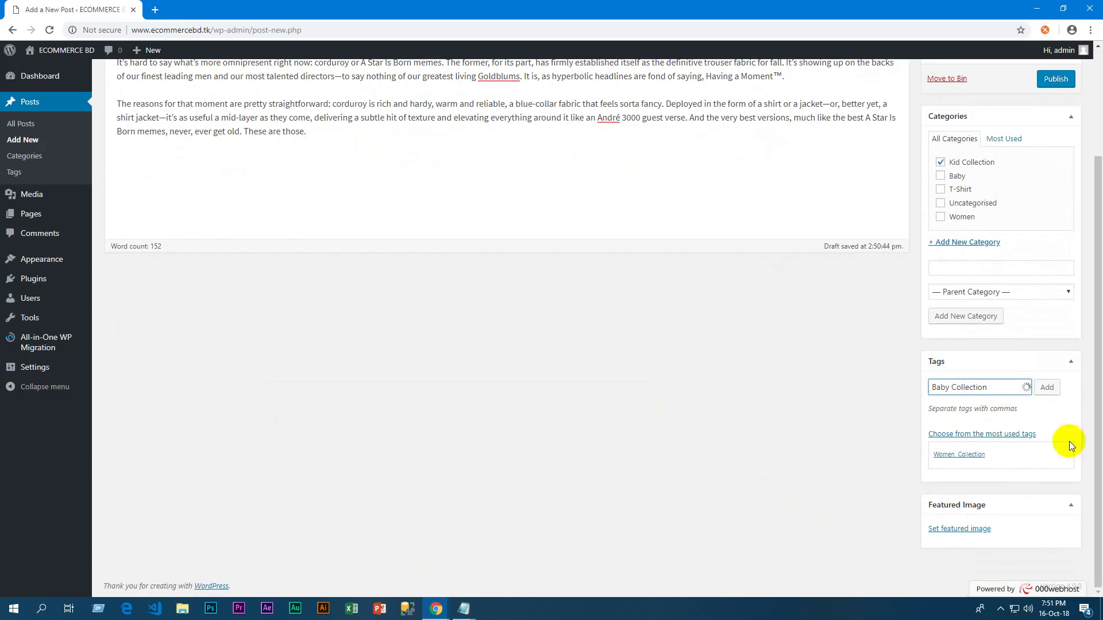
pyautogui.click(975, 405)
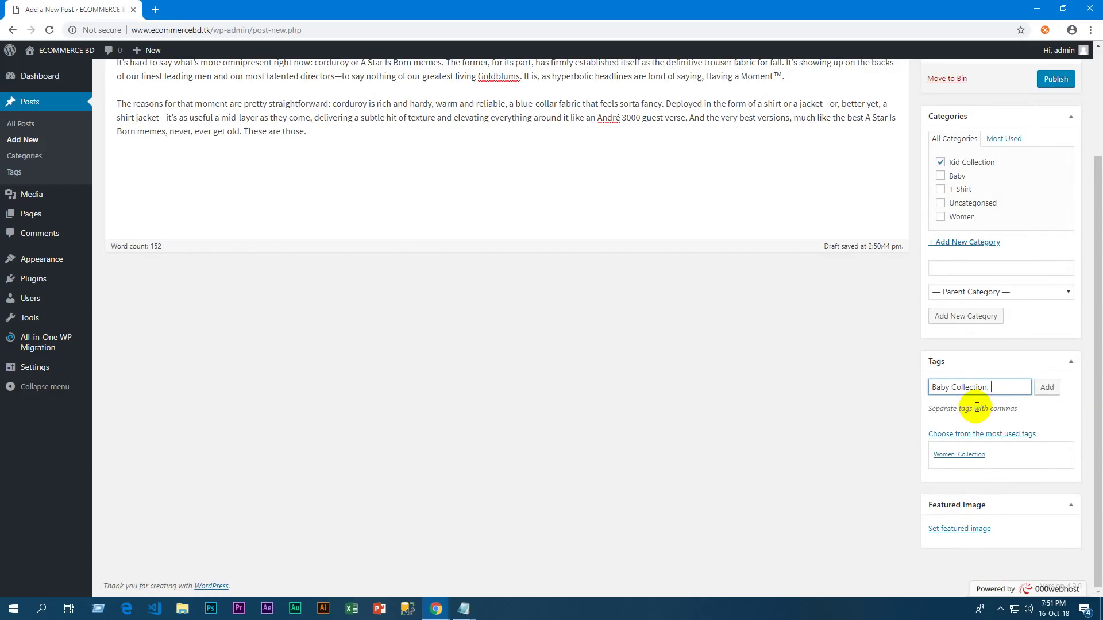
pyautogui.click(974, 527)
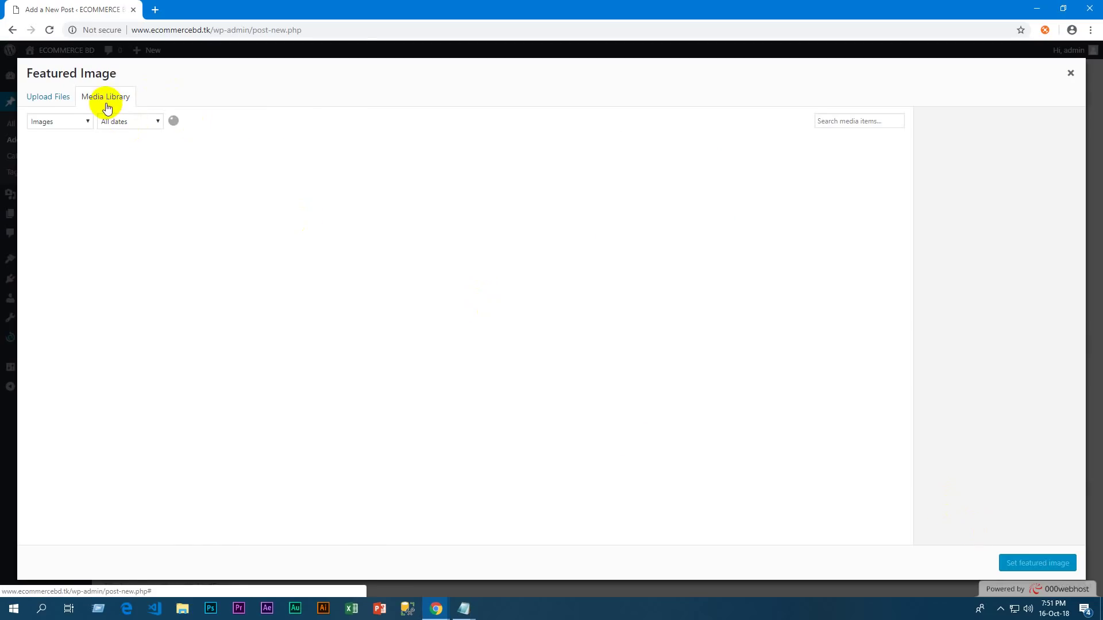
pyautogui.click(79, 188)
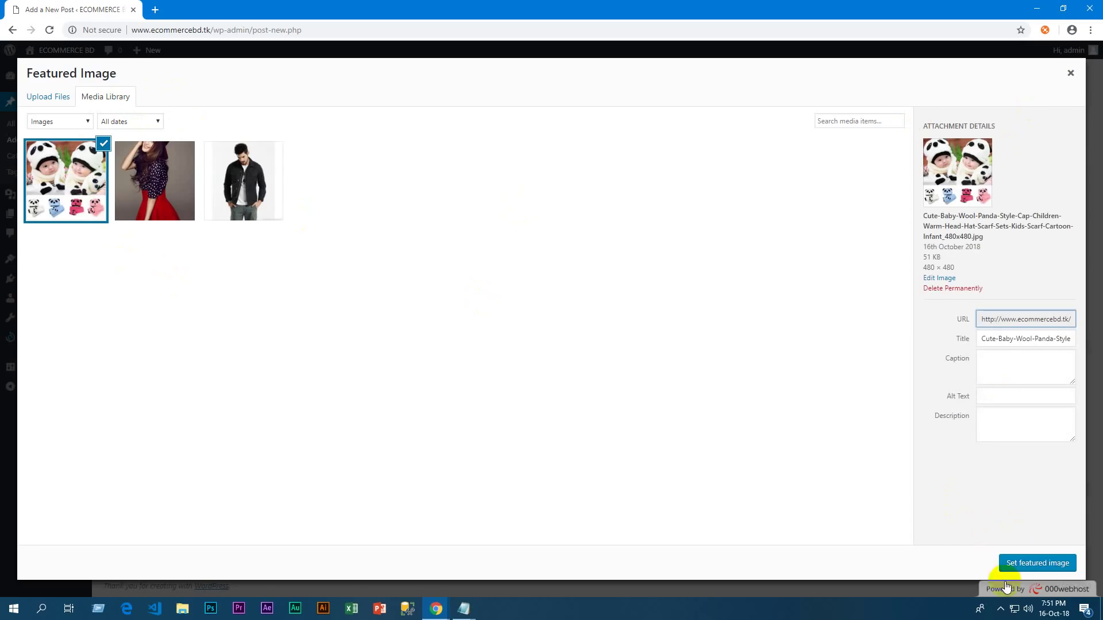
pyautogui.click(1031, 563)
# Publish the Kid Collection post
pyautogui.scroll(1, 227, 143)
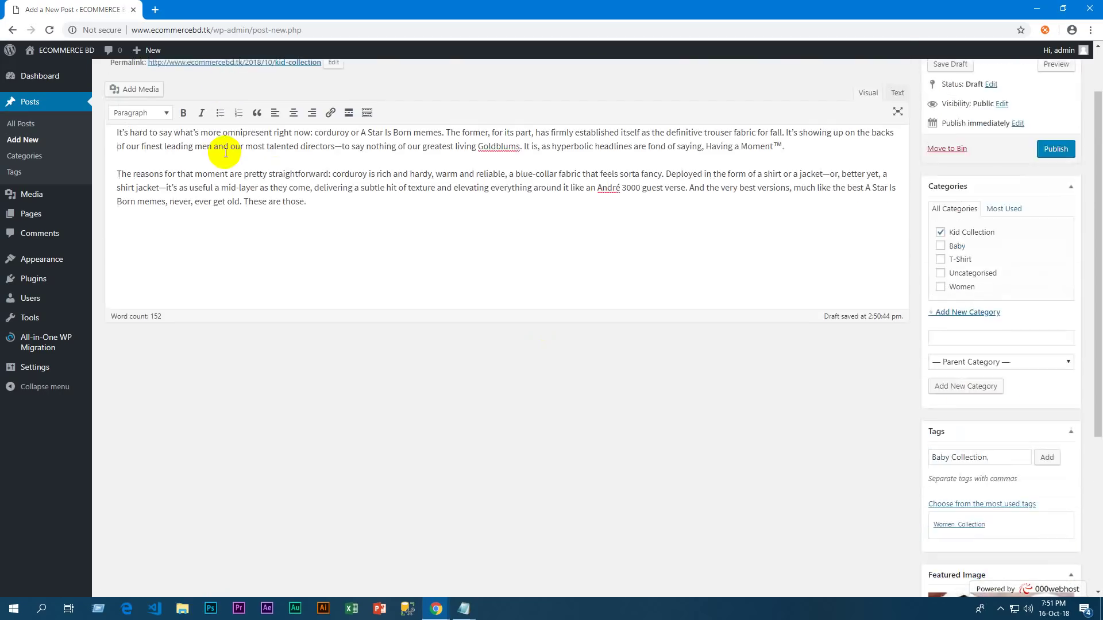
pyautogui.scroll(-2, 253, 163)
pyautogui.scroll(3, 254, 162)
pyautogui.click(1056, 214)
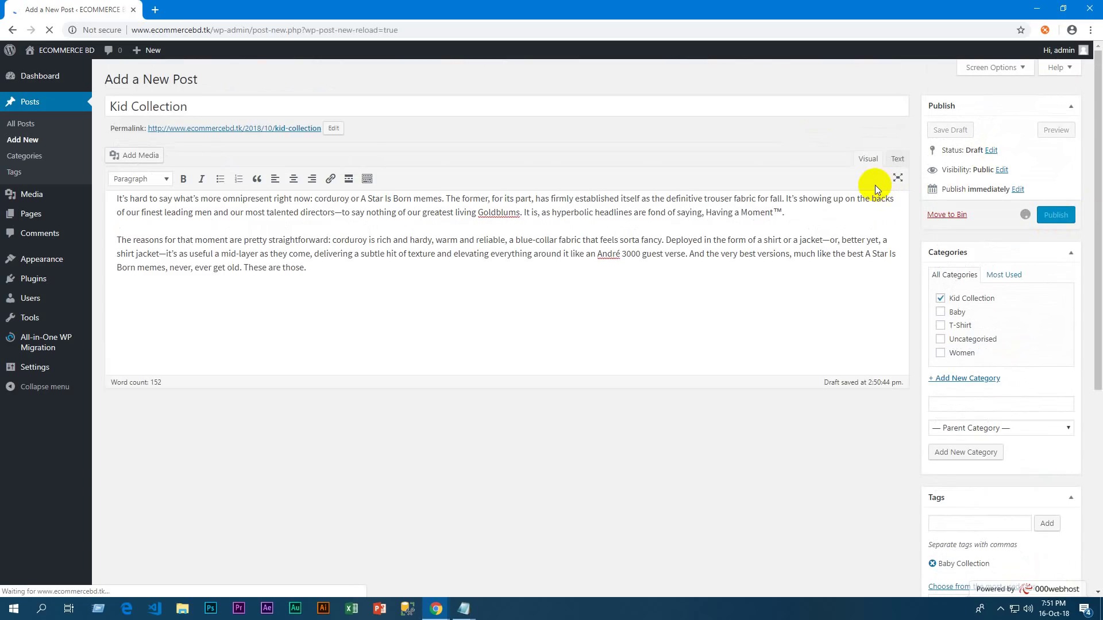
# Check Kid Collection in the live homepage slider in a new tab, then return to its editor
pyautogui.moveTo(58, 50)
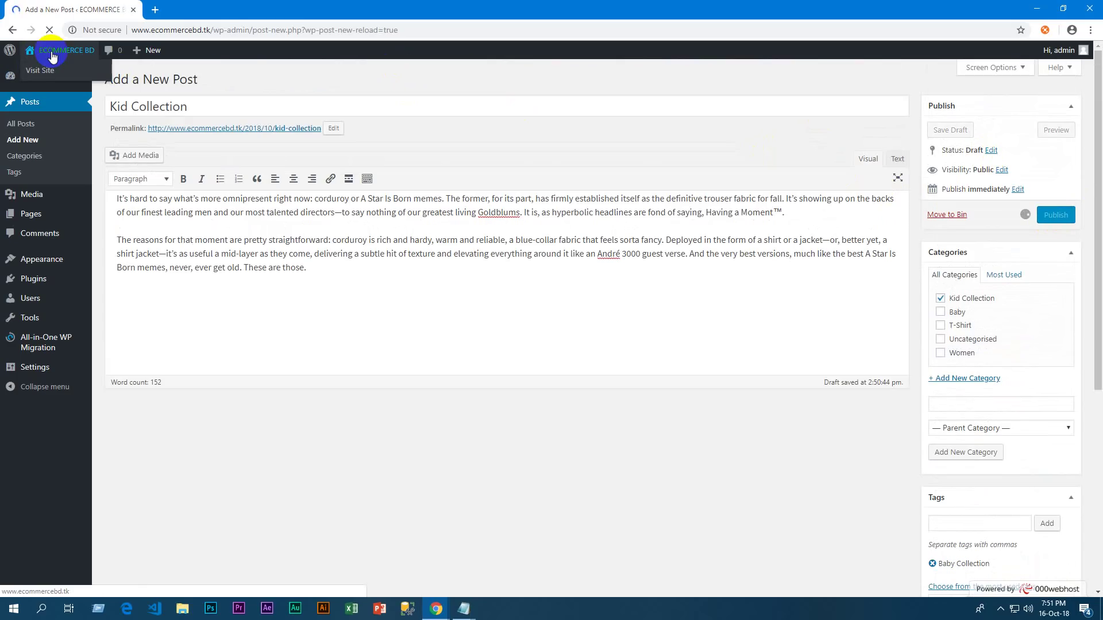
pyautogui.rightClick(49, 76)
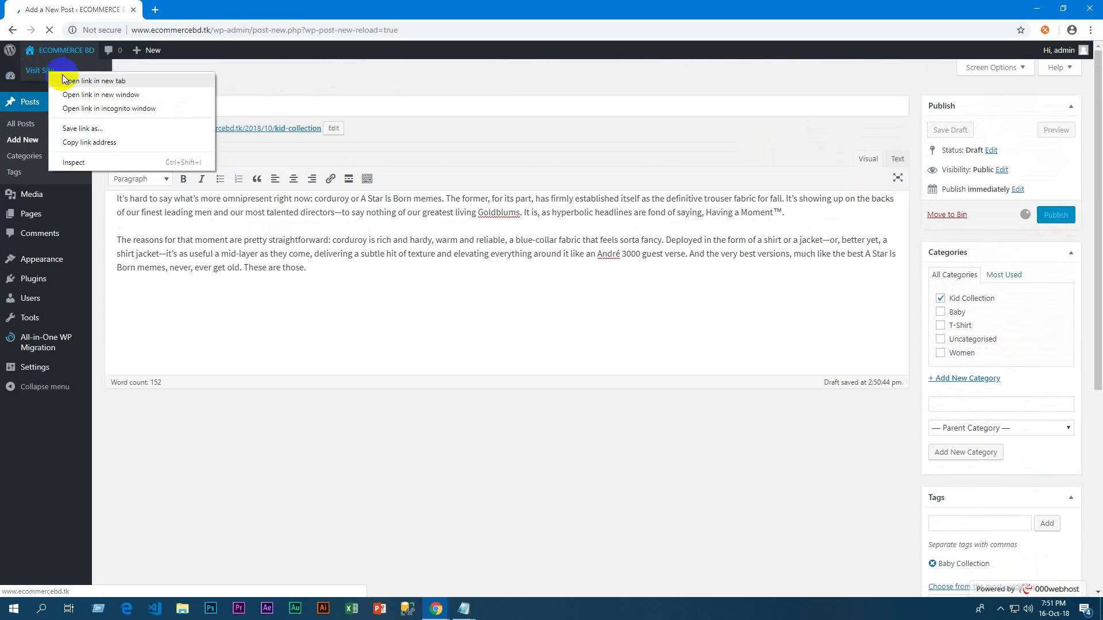
pyautogui.click(75, 80)
pyautogui.click(181, 13)
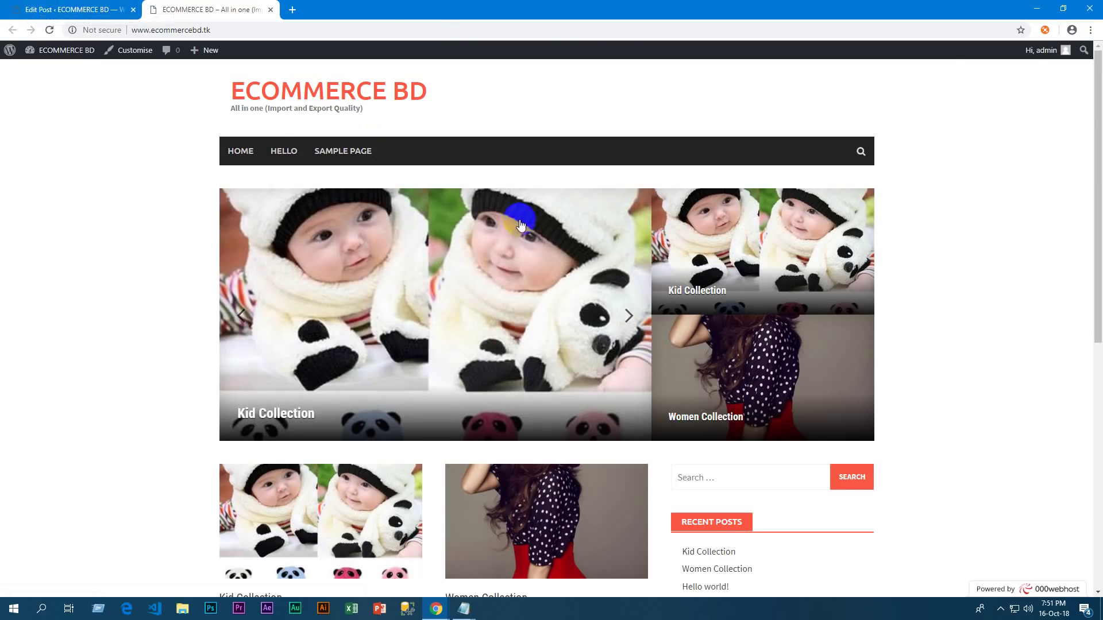
pyautogui.click(92, 9)
pyautogui.click(194, 6)
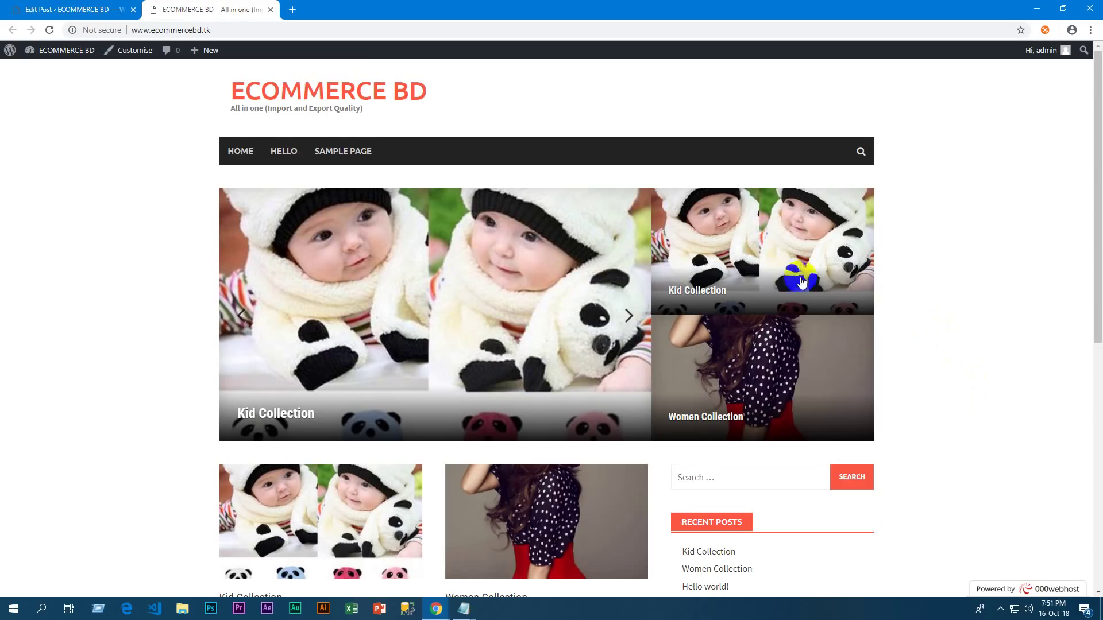
pyautogui.scroll(-3, 889, 346)
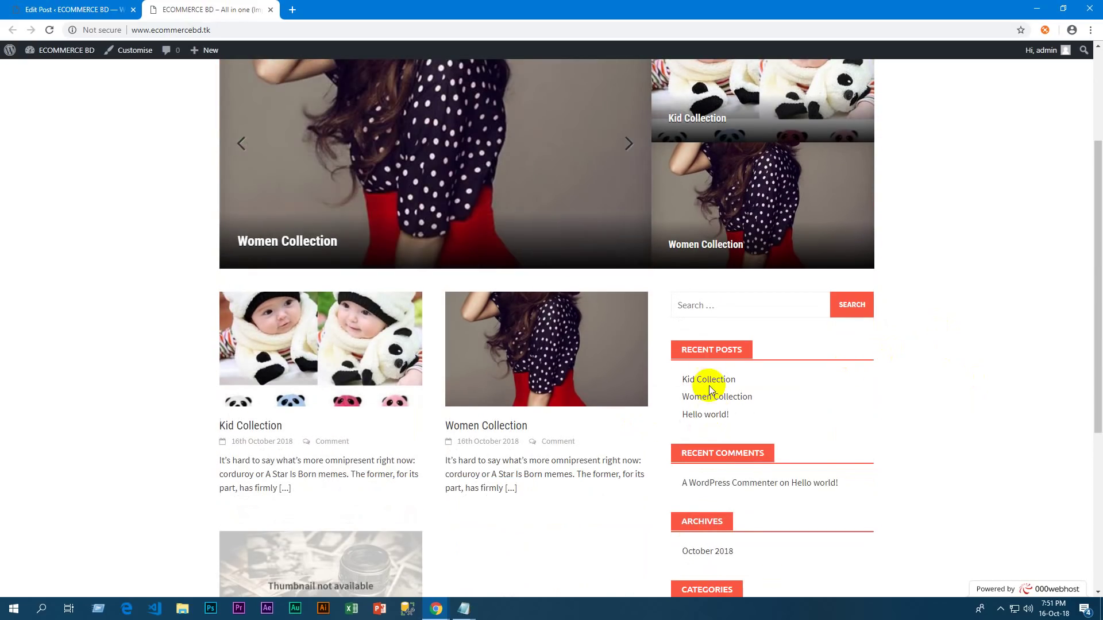
pyautogui.scroll(-3, 716, 425)
pyautogui.scroll(6, 729, 425)
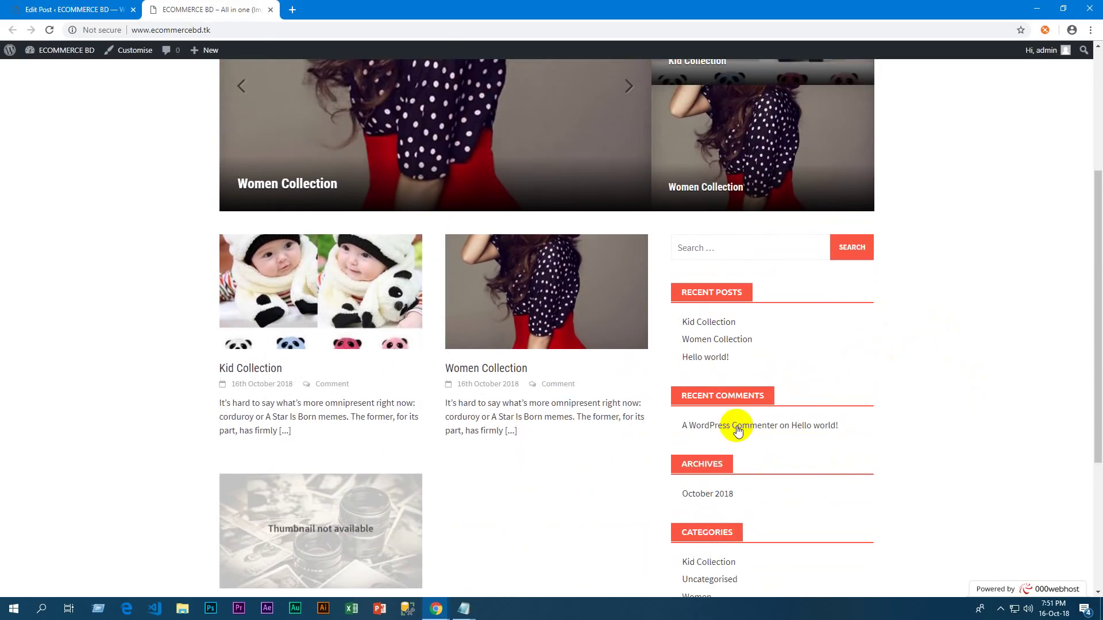
pyautogui.click(46, 9)
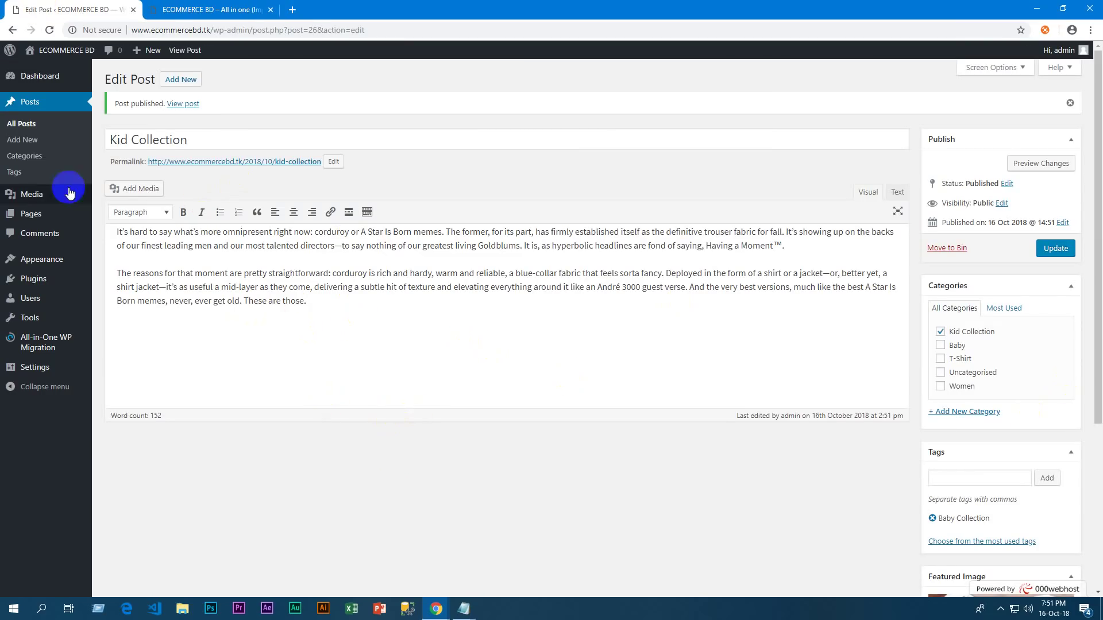
# Start a new post titled Men Collection and paste in the two-paragraph corduroy body text
pyautogui.click(50, 237)
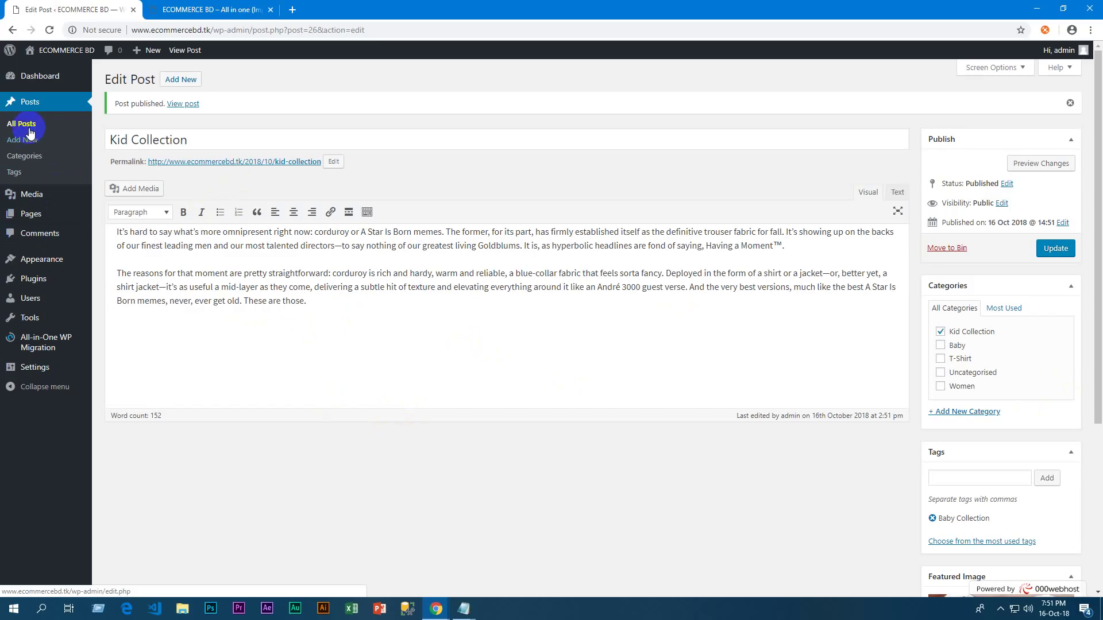
pyautogui.click(34, 140)
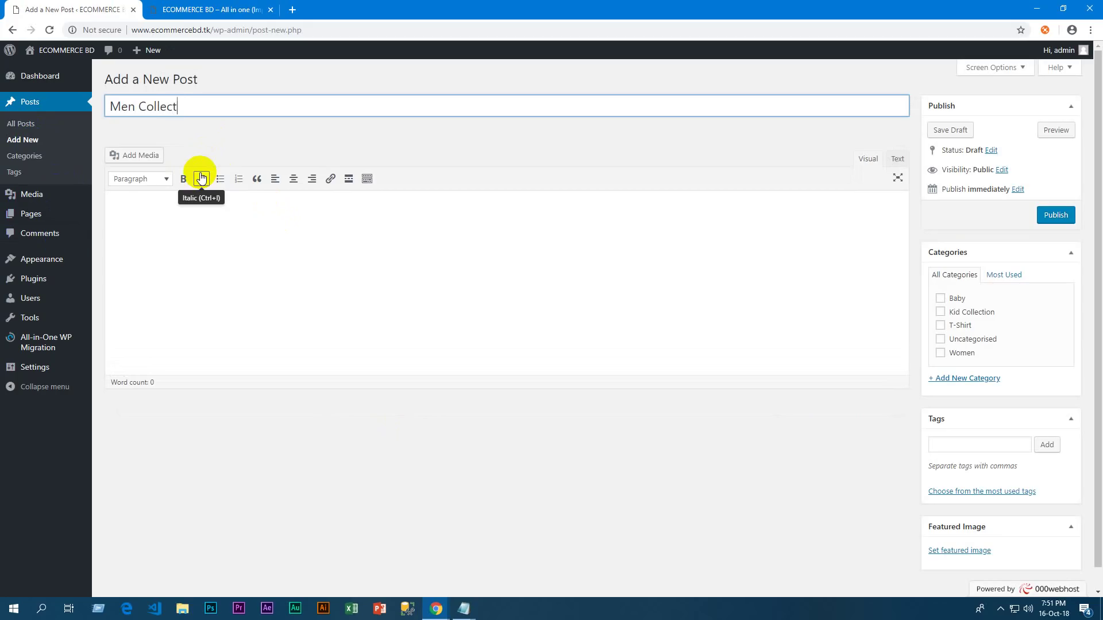
pyautogui.click(381, 339)
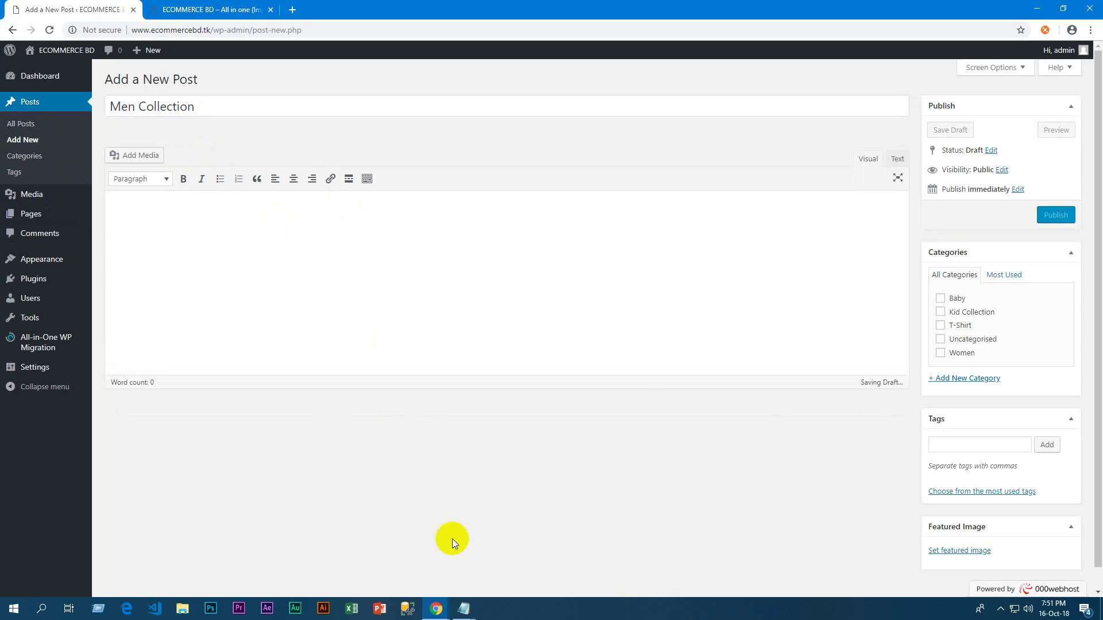
pyautogui.write('It’s hard to say what’s more omnipresent right now: corduroy or A Star Is Born memes. The former, for its part, has firmly established itself as the definitive trouser fabric for fall. It’s showing up on the backs of our finest leading men and our most talented directors—to say nothing of our greatest living Goldblums. It is, as hyperbolic headlines are fond of saying, Having a Moment™.  The reasons for that moment are pretty straightforward: corduroy is rich and hardy, warm and reliable, a blue-collar fabric that feels sorta fancy. Deployed in the form of a shirt or a jacket—or, better yet, a shirt jacket—it’s as useful a mid-layer as they come, delivering a subtle hit of texture and elevating everything around it like an André 3000 guest verse. And the very best versions, much like the best A Star Is Born memes, never, ever get old. These are those.')
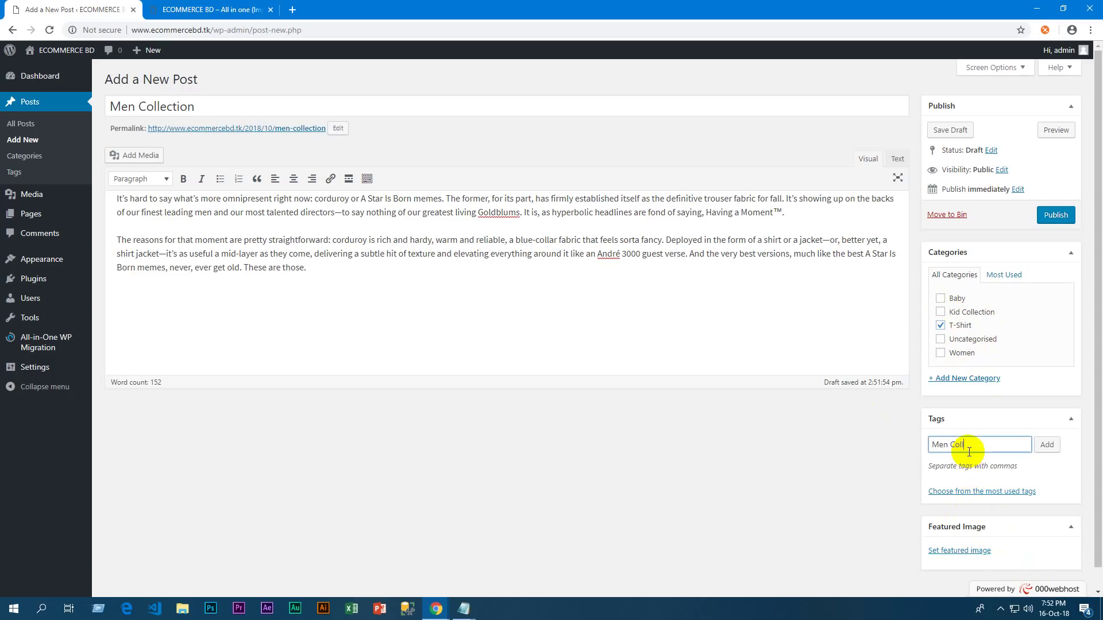
# Set the man-in-black-jacket photo as the post's featured image
pyautogui.click(958, 551)
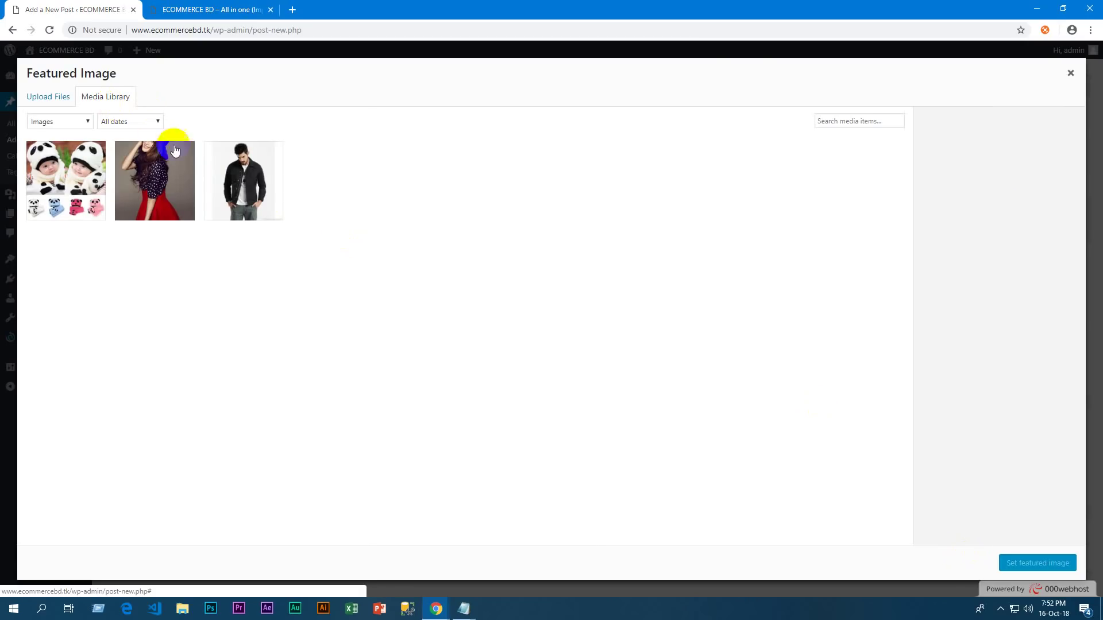
pyautogui.click(249, 172)
pyautogui.click(1037, 563)
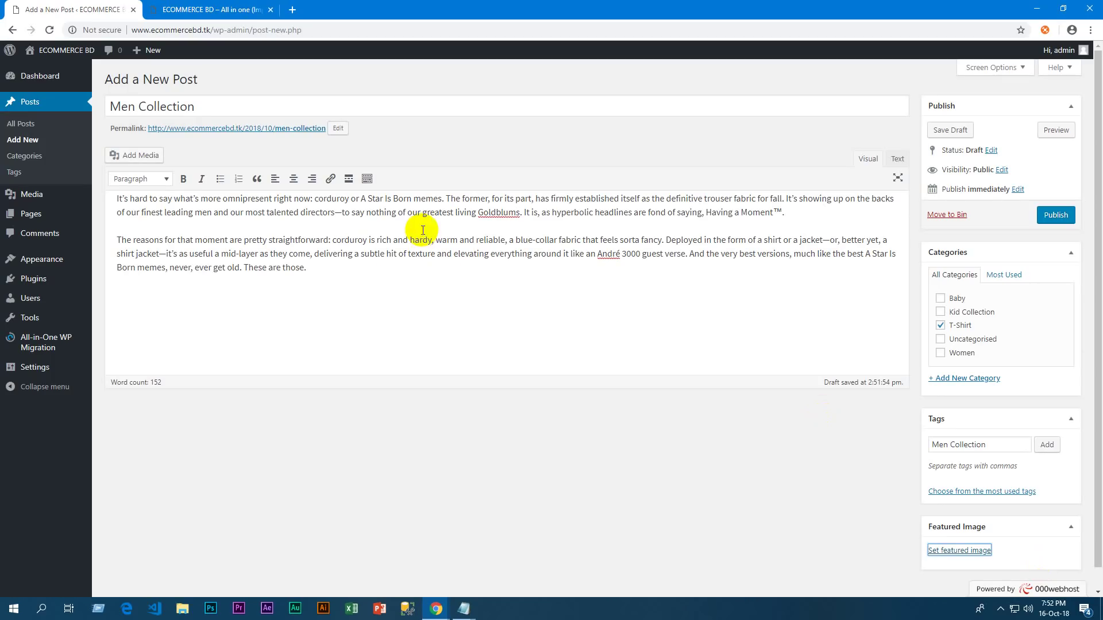
# Publish the Men Collection post
pyautogui.scroll(-4, 884, 397)
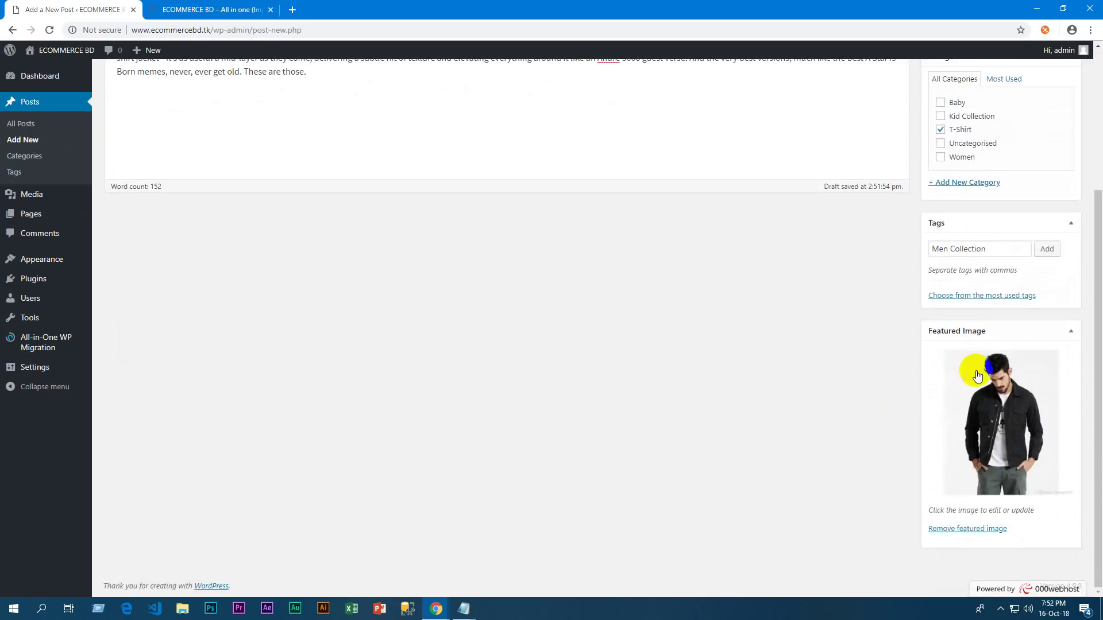
pyautogui.scroll(4, 919, 344)
pyautogui.click(1055, 215)
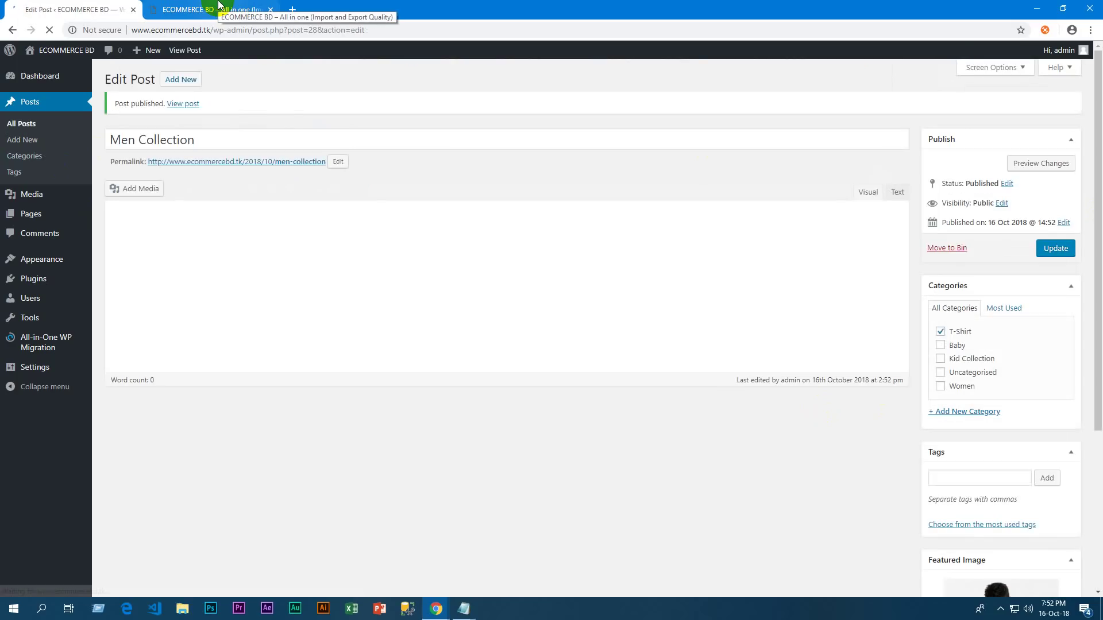
# Reload the homepage and check Men Collection in the slider, post grid and Recent Posts
pyautogui.click(218, 8)
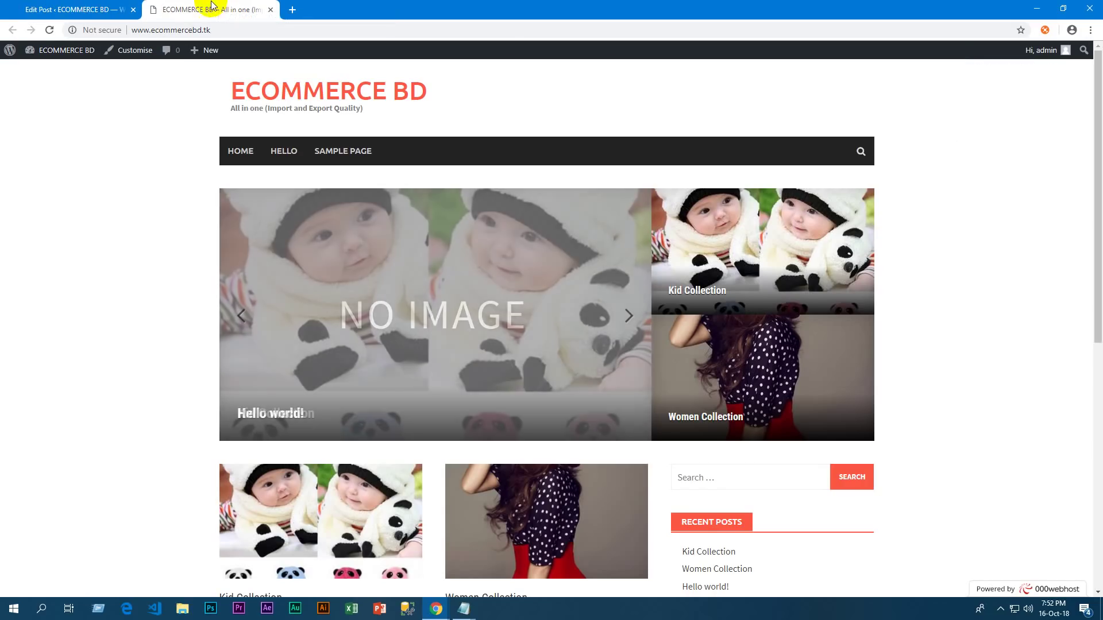
pyautogui.click(47, 31)
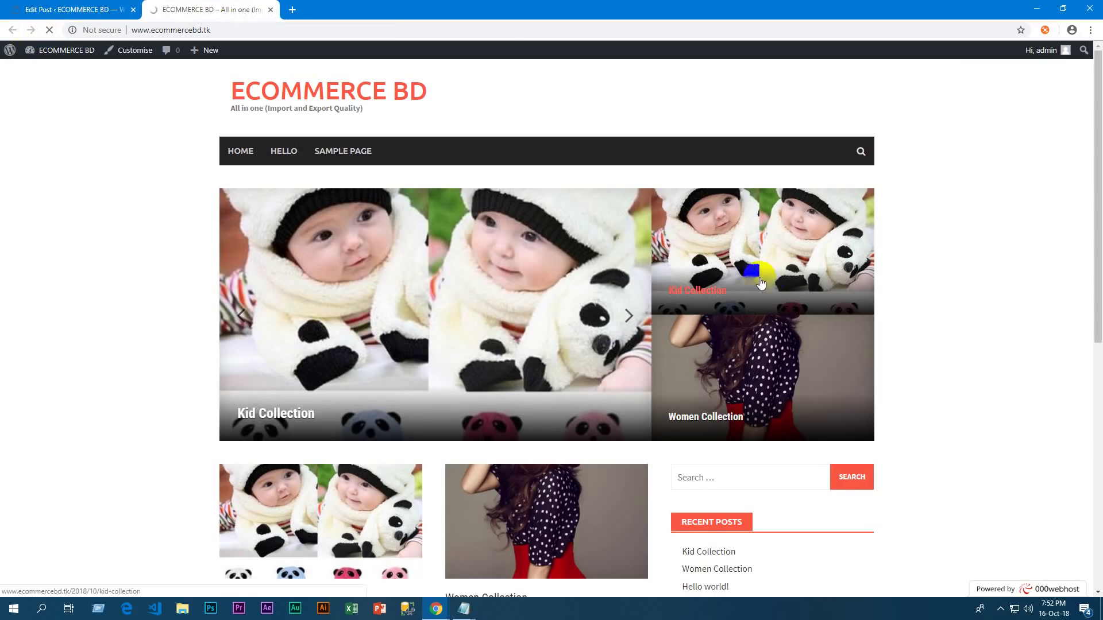
pyautogui.scroll(-6, 715, 287)
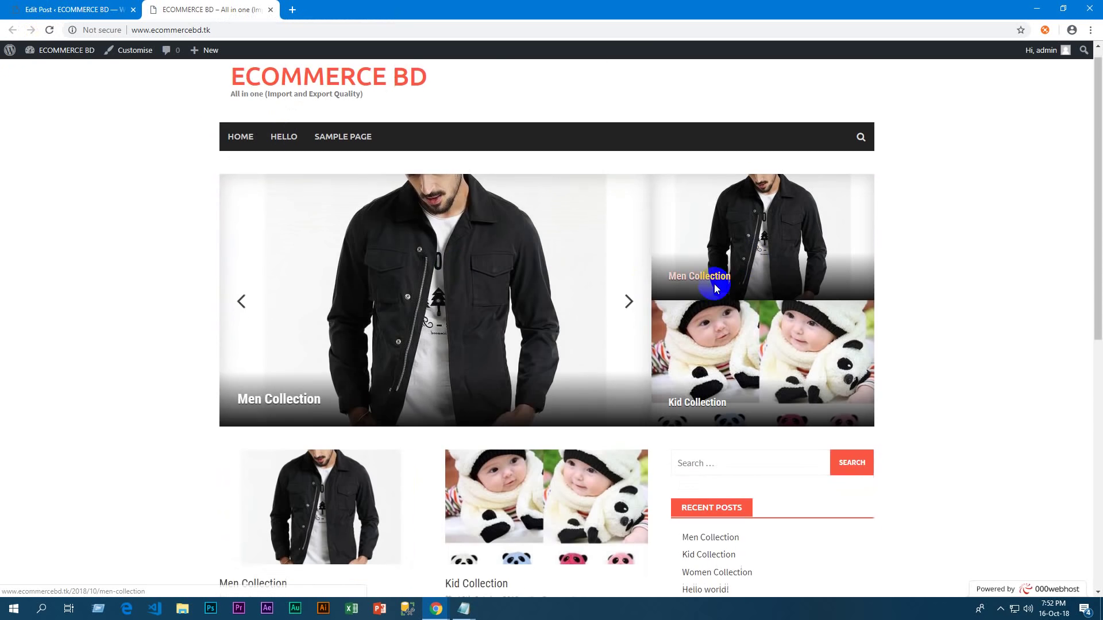
pyautogui.scroll(-1, 684, 371)
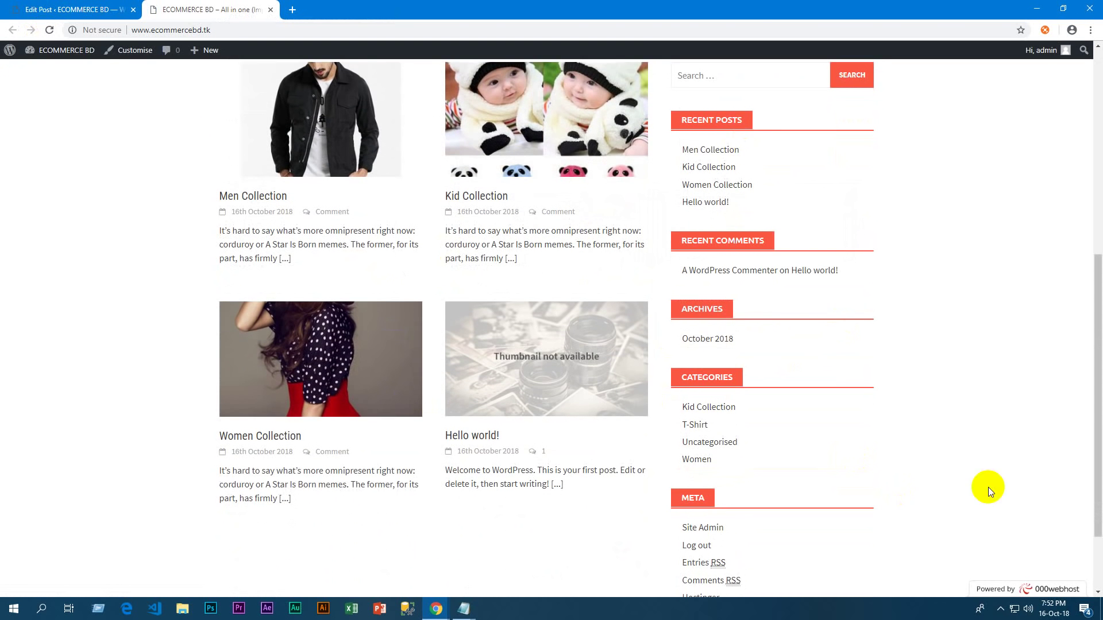
pyautogui.scroll(-2, 982, 388)
pyautogui.scroll(9, 982, 387)
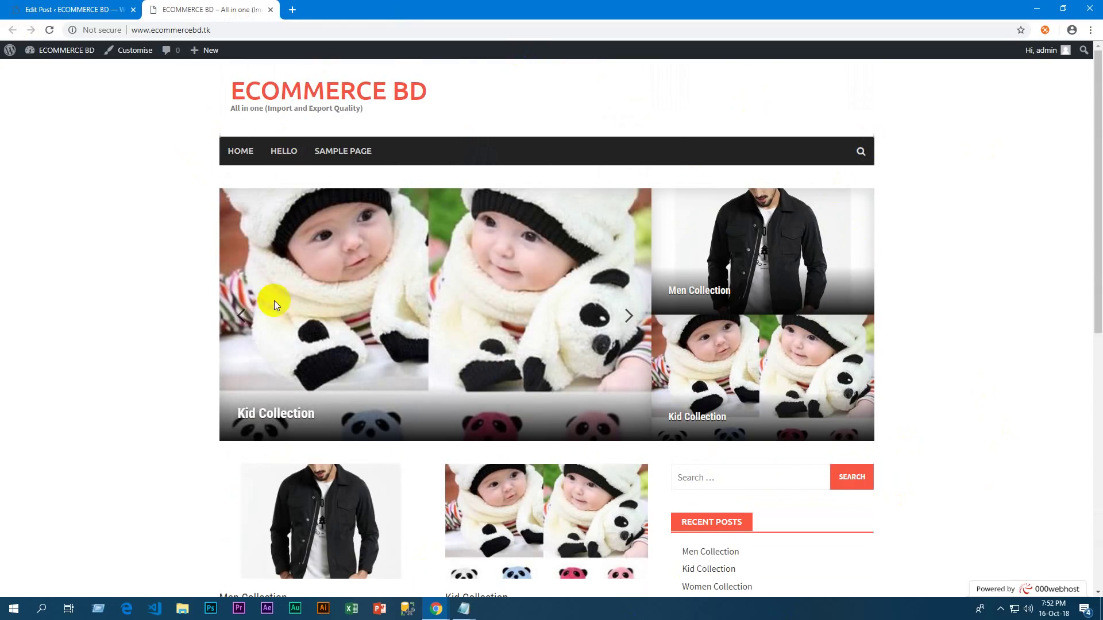
pyautogui.scroll(-2, 851, 282)
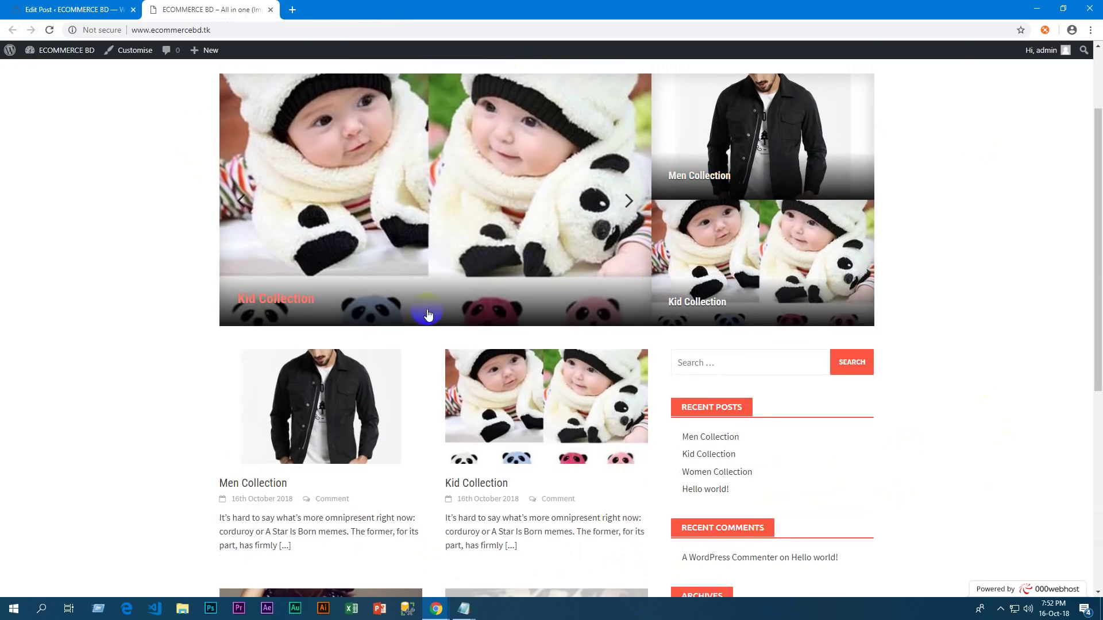
pyautogui.scroll(2, 911, 301)
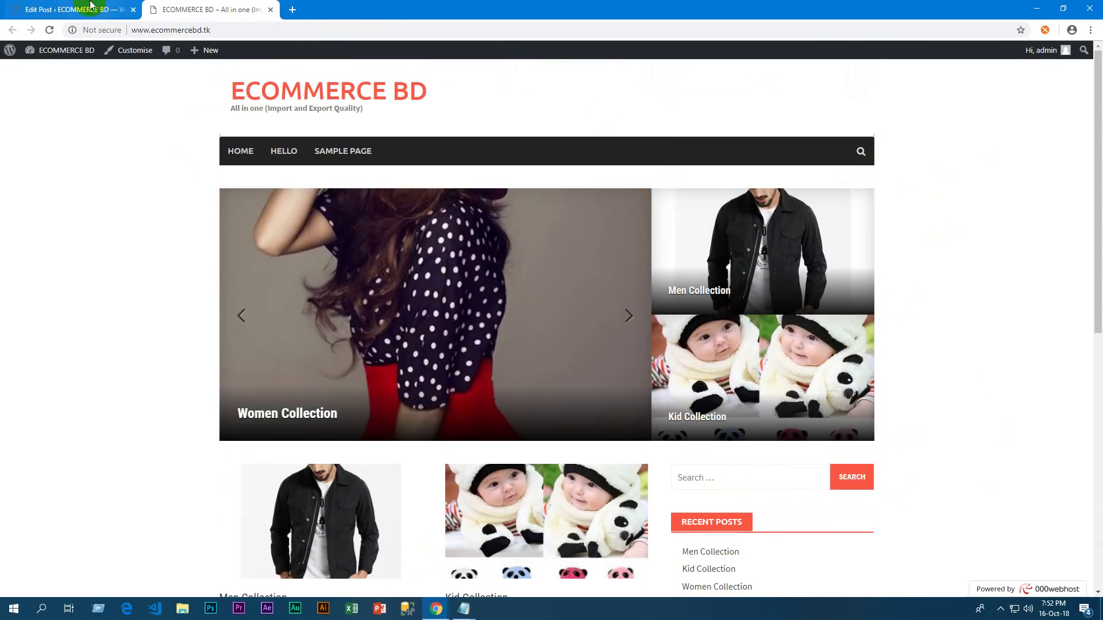
# Back in the admin, show All Posts with Men, Kid, Women Collection and Hello world!
pyautogui.click(81, 10)
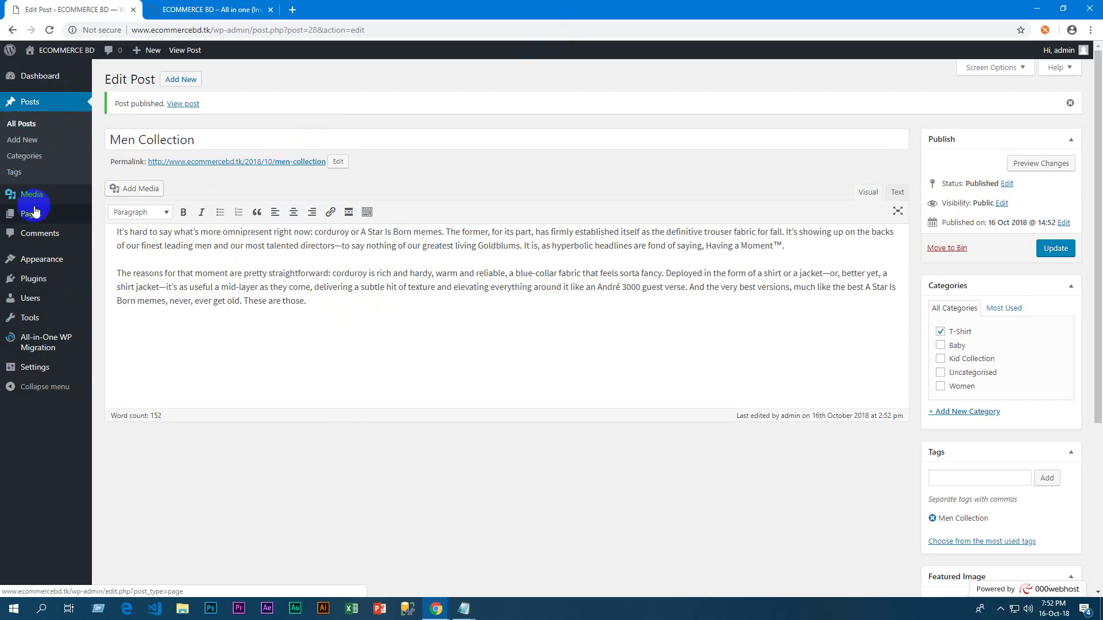
pyautogui.click(23, 129)
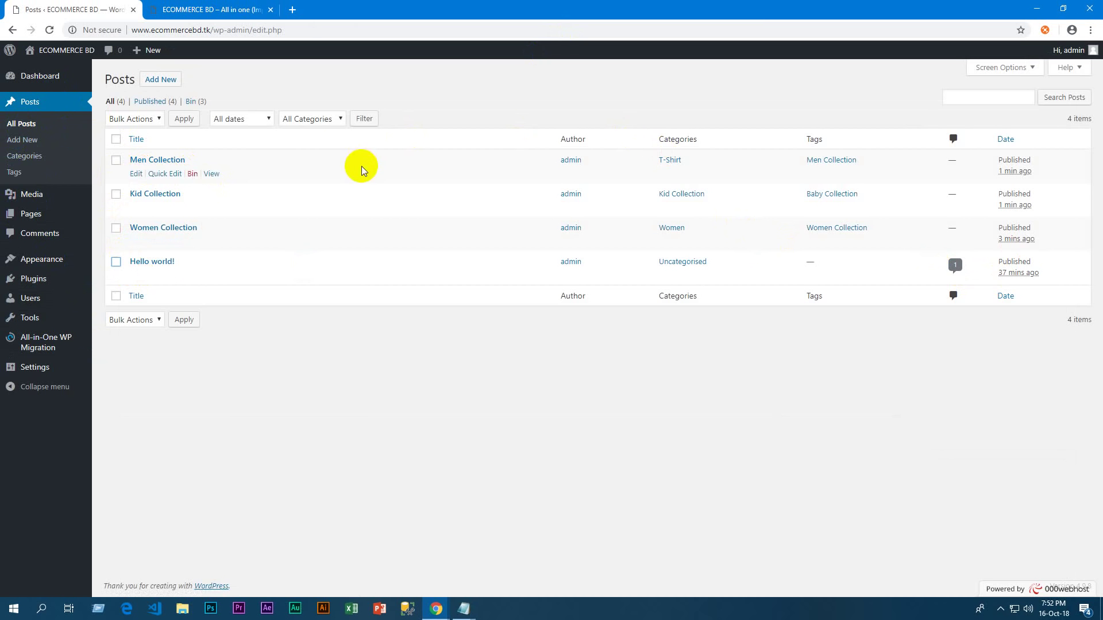
# On the site homepage, open the Women Collection post
pyautogui.click(181, 5)
pyautogui.scroll(-5, 414, 401)
pyautogui.scroll(4, 458, 387)
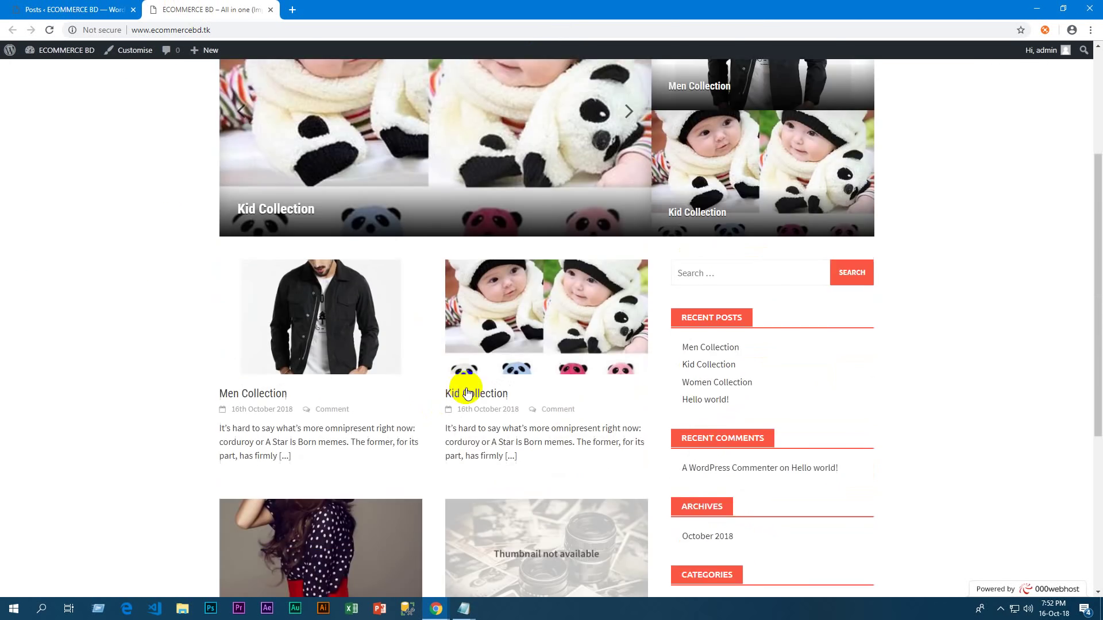
pyautogui.scroll(-2, 363, 340)
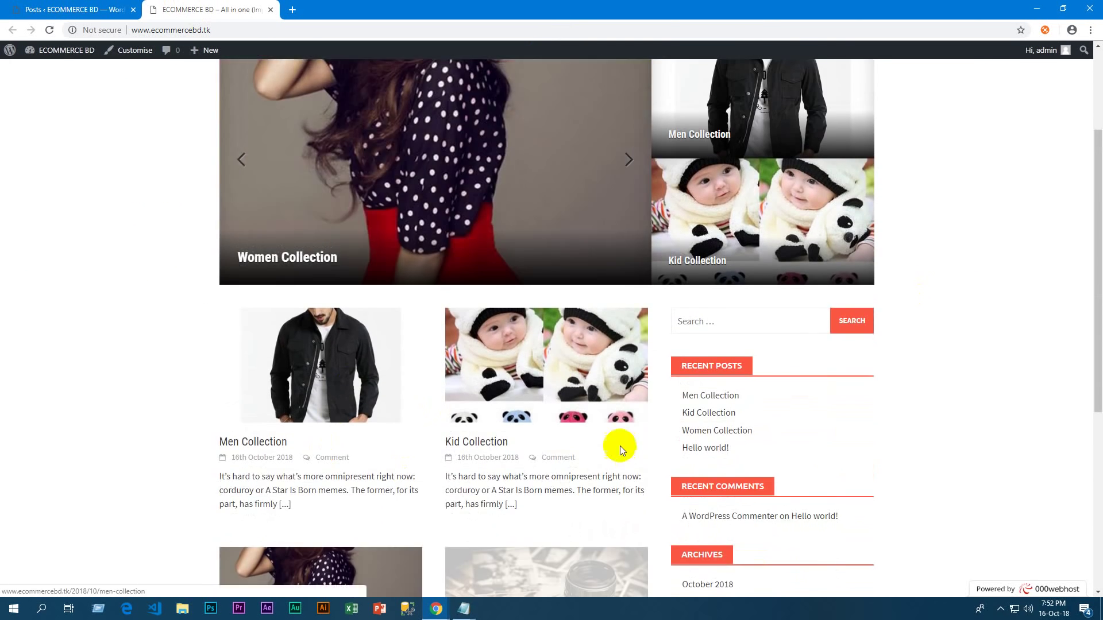
pyautogui.scroll(-3, 298, 495)
pyautogui.click(285, 508)
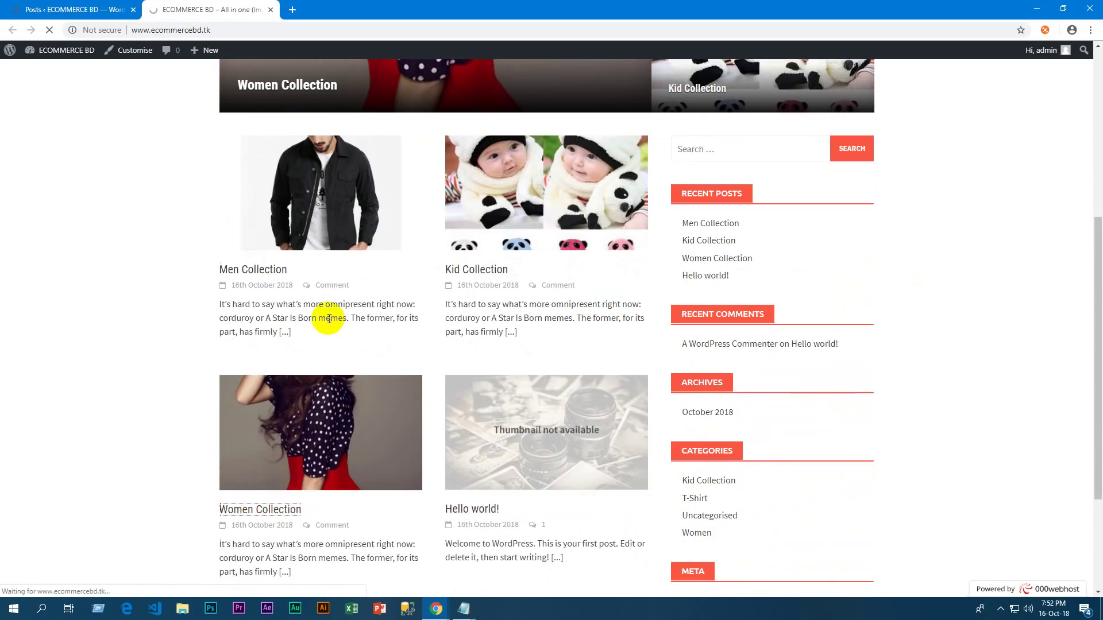
# Post the comment "Nice Site / Thanks to Admin" and return to the admin posts list
pyautogui.scroll(-10, 645, 447)
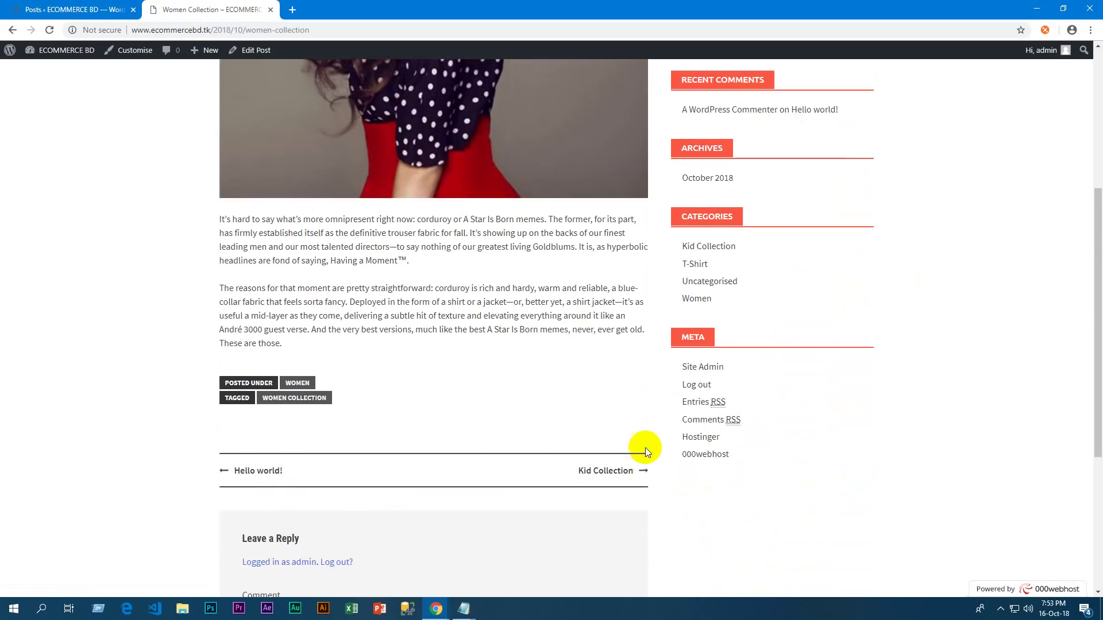
pyautogui.click(420, 420)
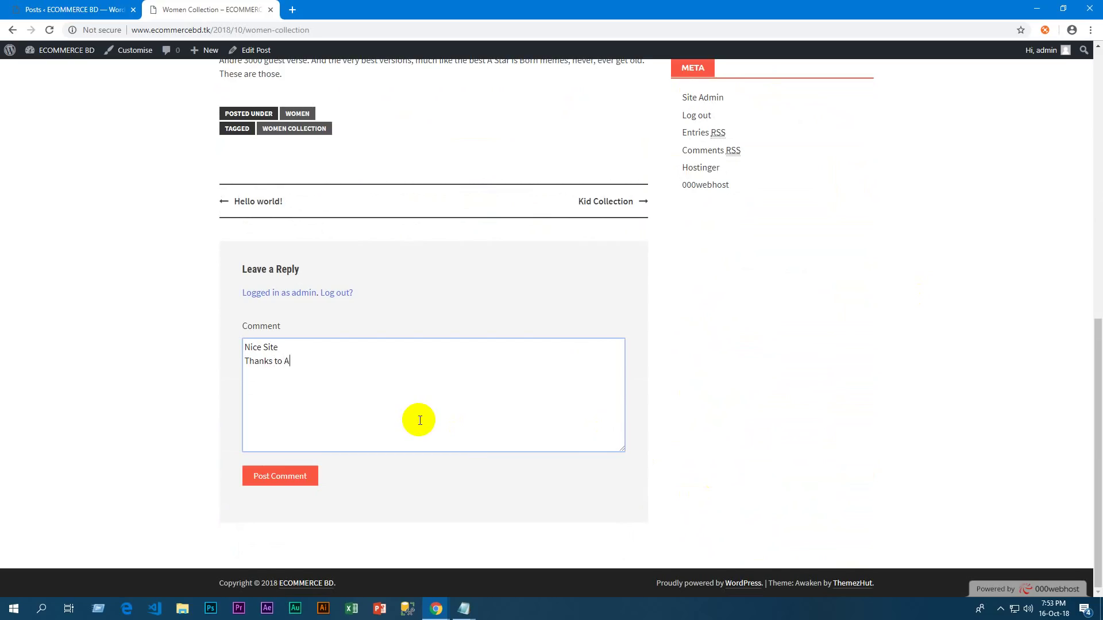
pyautogui.click(300, 486)
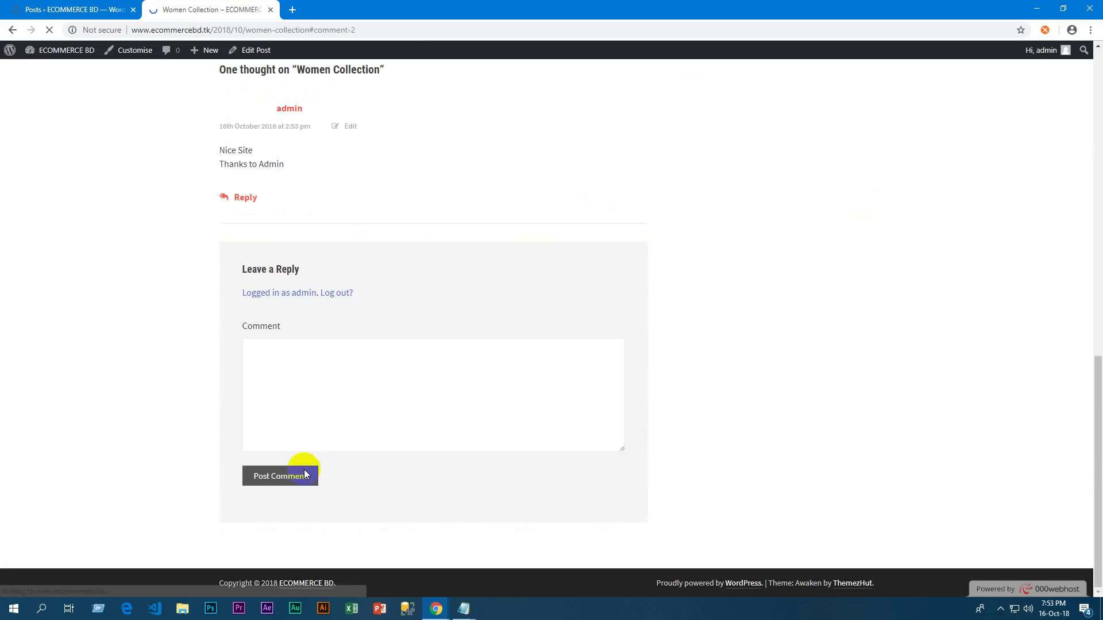
pyautogui.scroll(5, 192, 154)
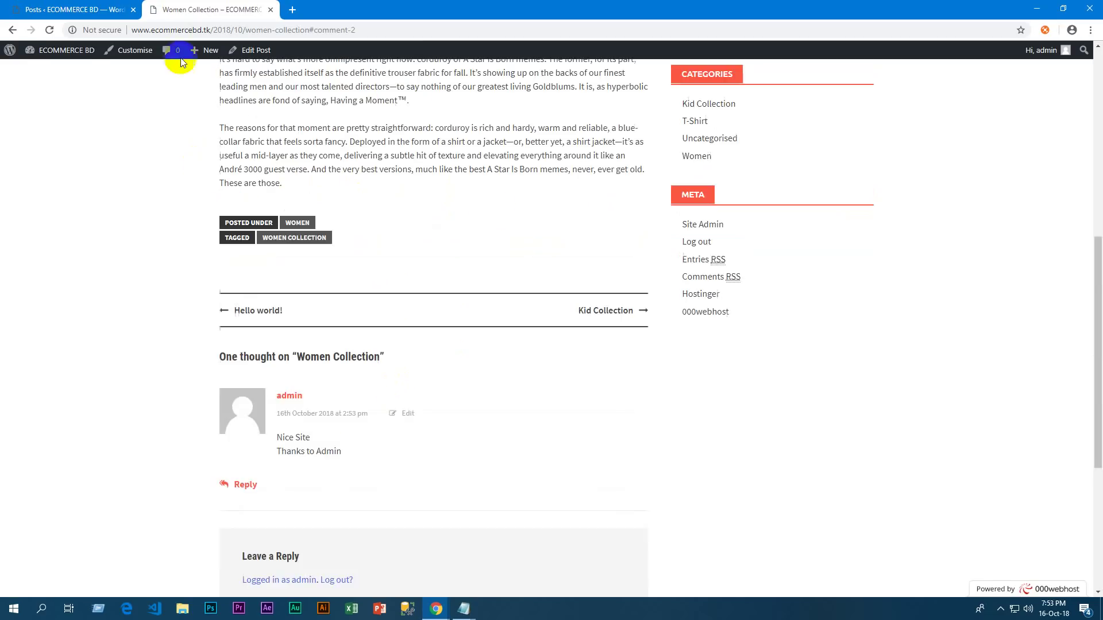
pyautogui.click(51, 10)
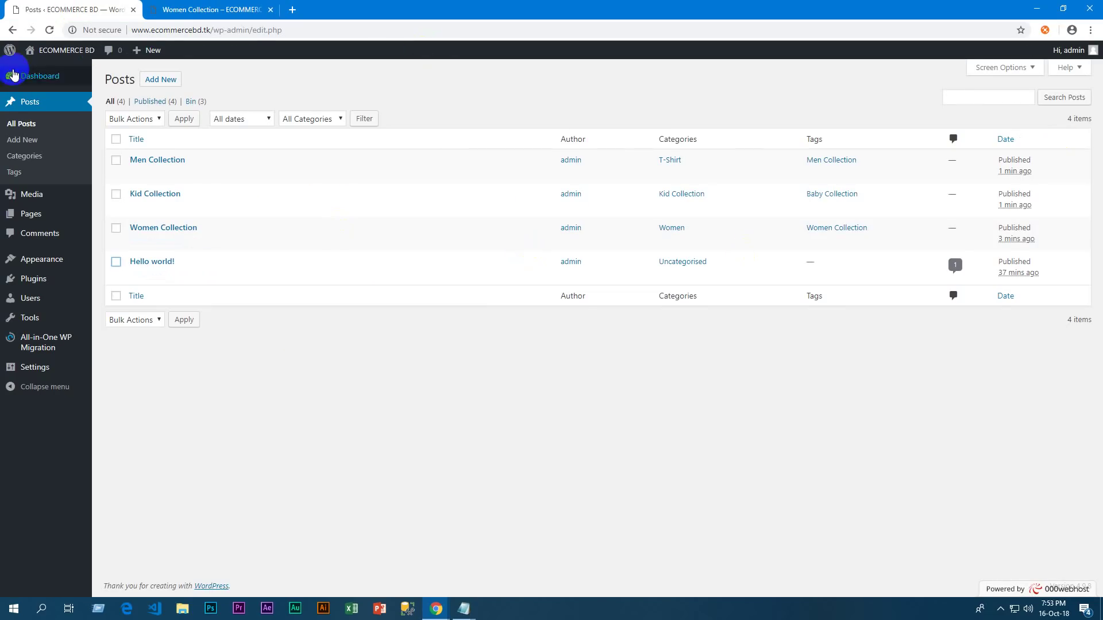
# Refresh the posts list, open Comments and select the admin's Women Collection comment
pyautogui.click(49, 30)
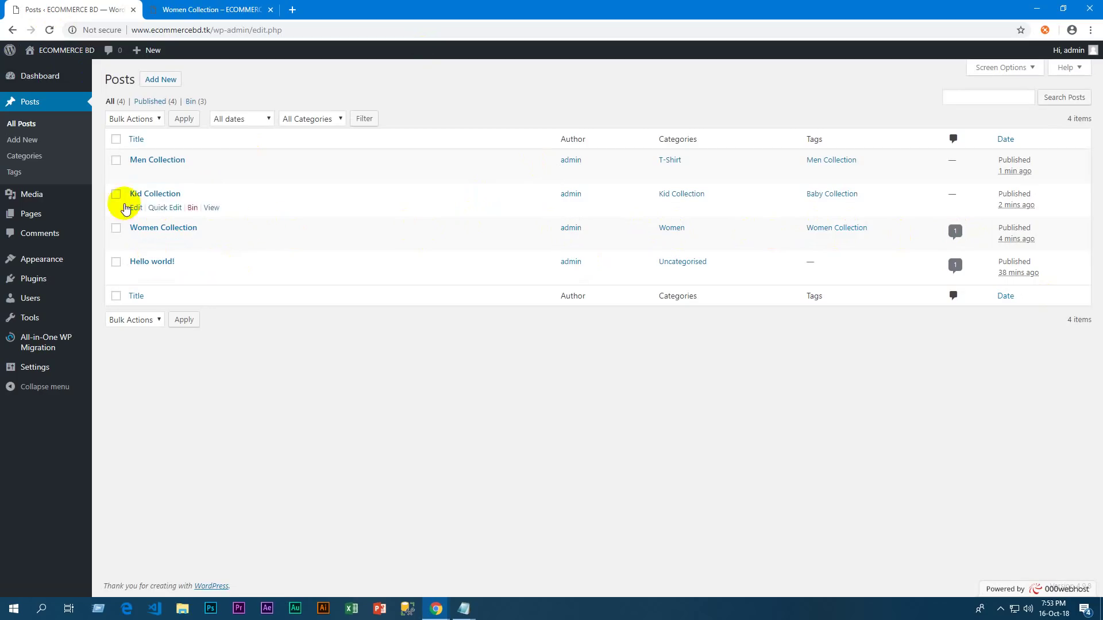
pyautogui.click(41, 239)
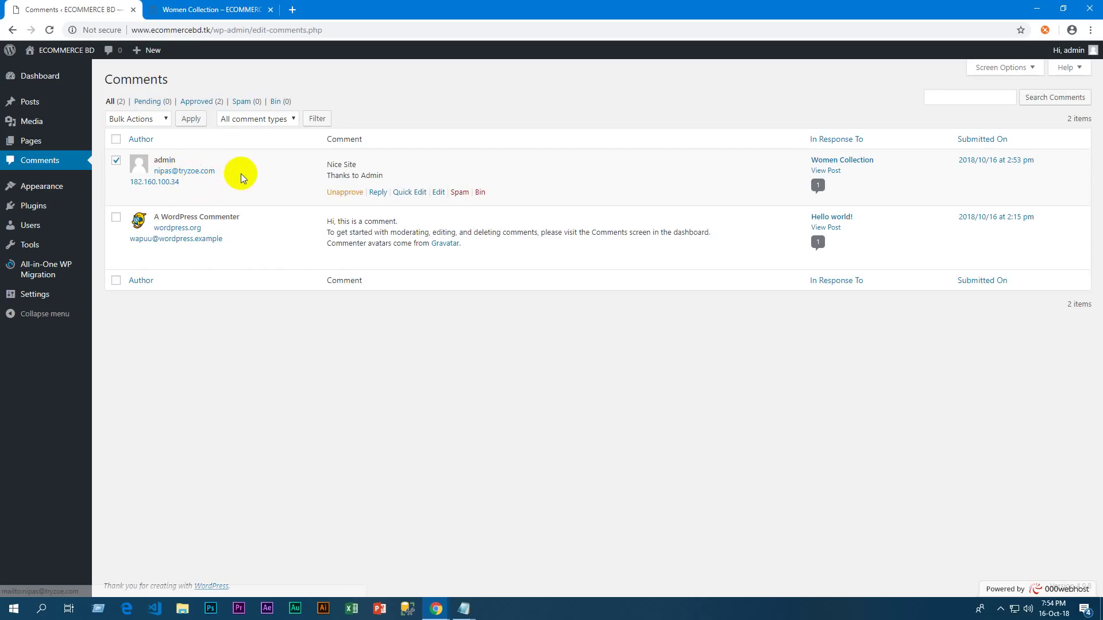
pyautogui.moveTo(224, 176); pyautogui.dragTo(154, 170)
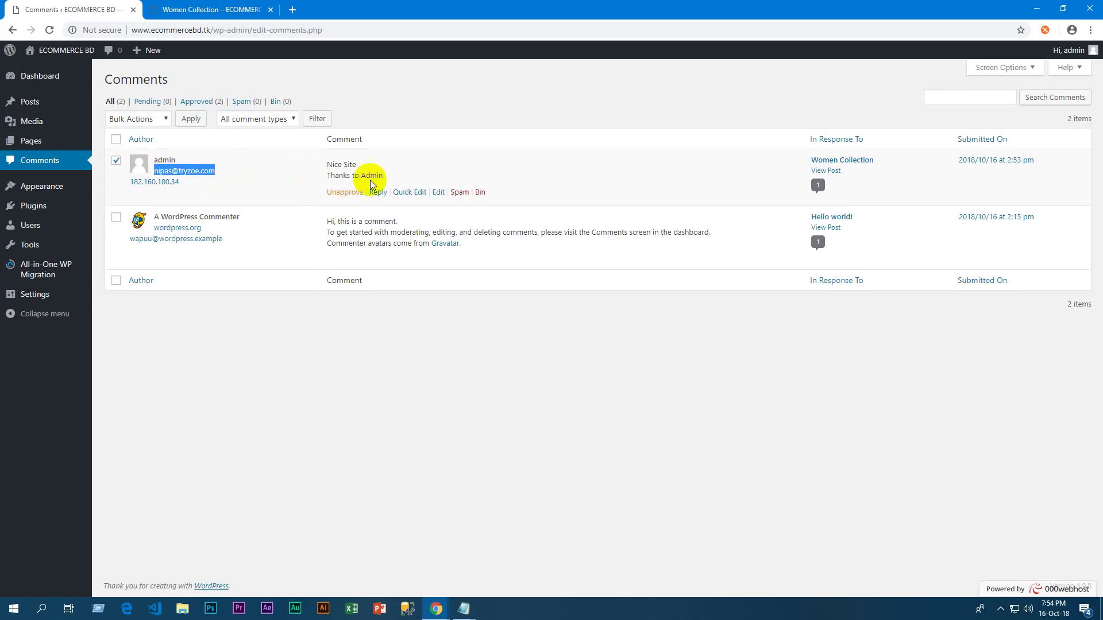
pyautogui.moveTo(322, 169); pyautogui.dragTo(401, 175)
pyautogui.click(405, 175)
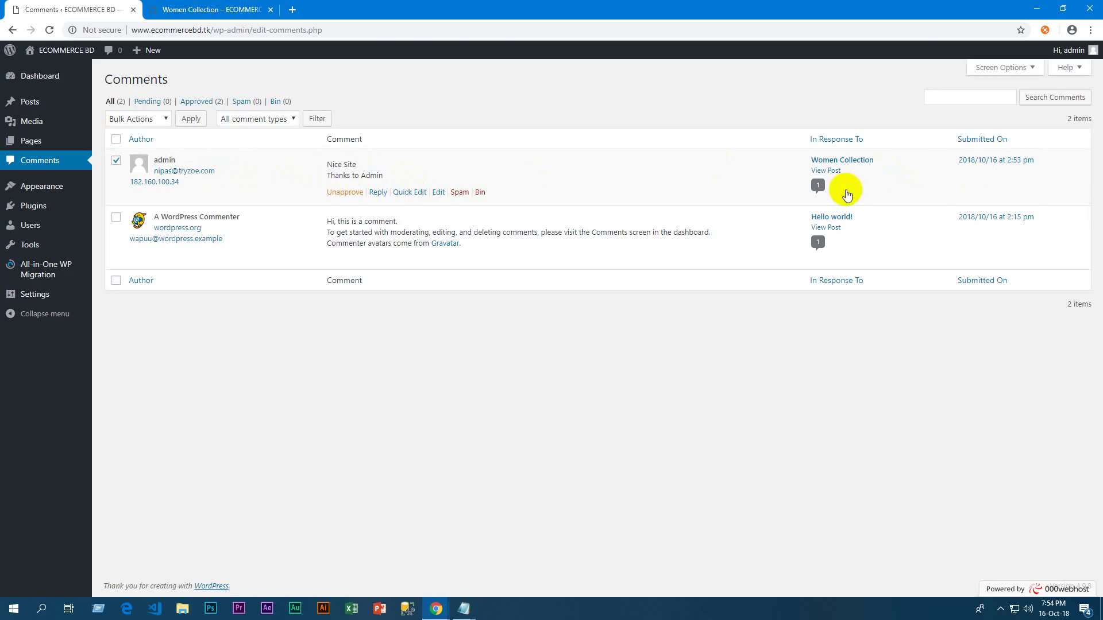
pyautogui.click(116, 161)
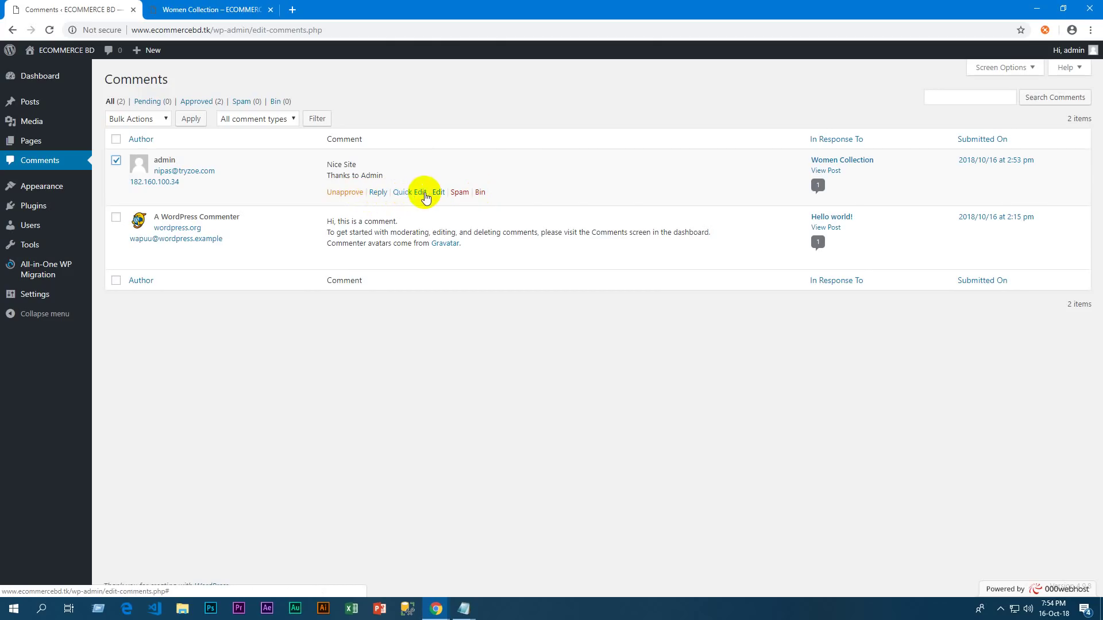
# Reply "Thanks" to the admin comment and confirm it appears on the Women Collection post
pyautogui.click(380, 192)
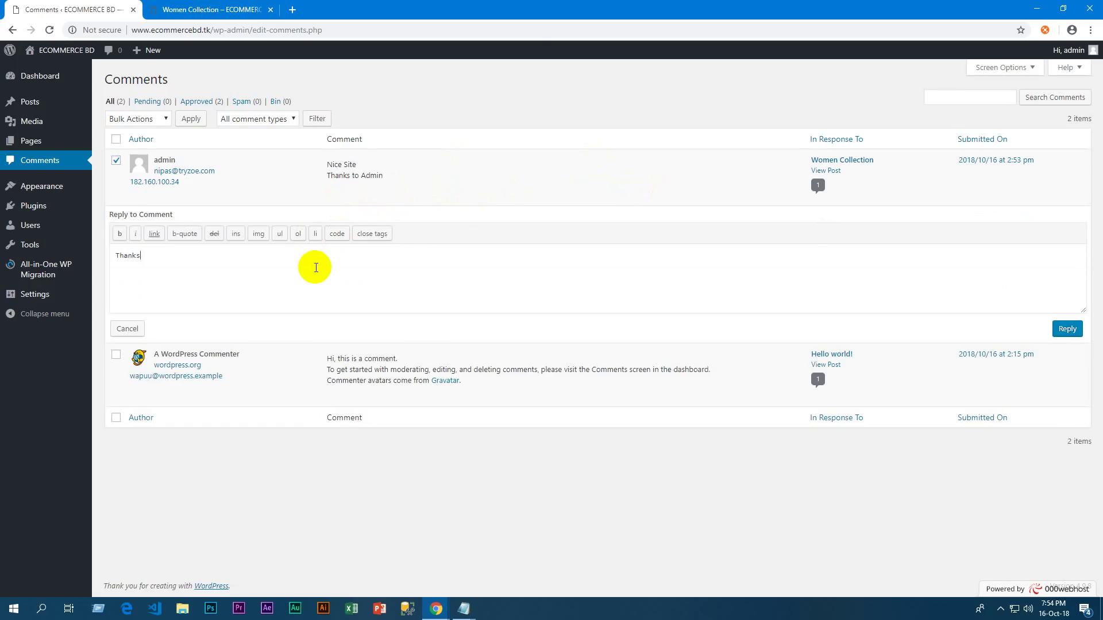
pyautogui.click(1067, 332)
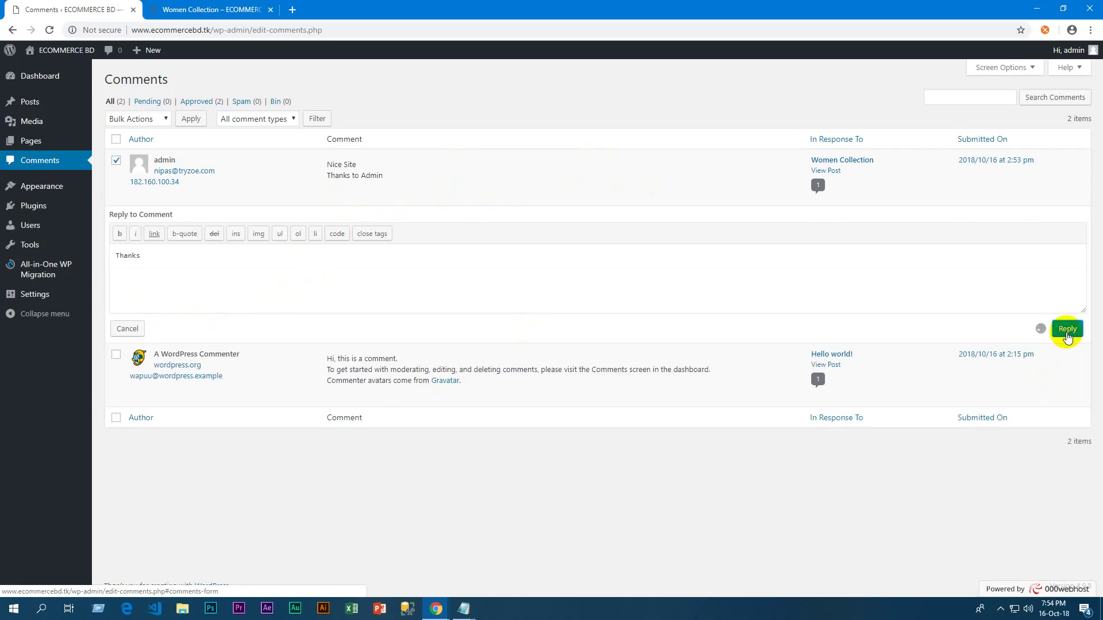
pyautogui.click(209, 10)
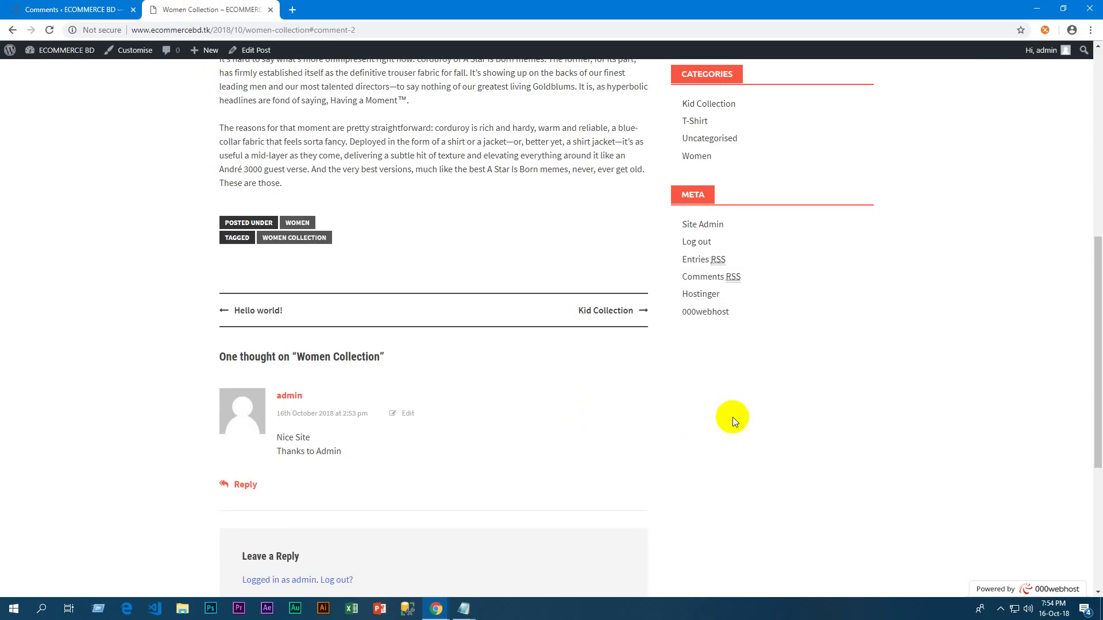
pyautogui.scroll(-2, 475, 343)
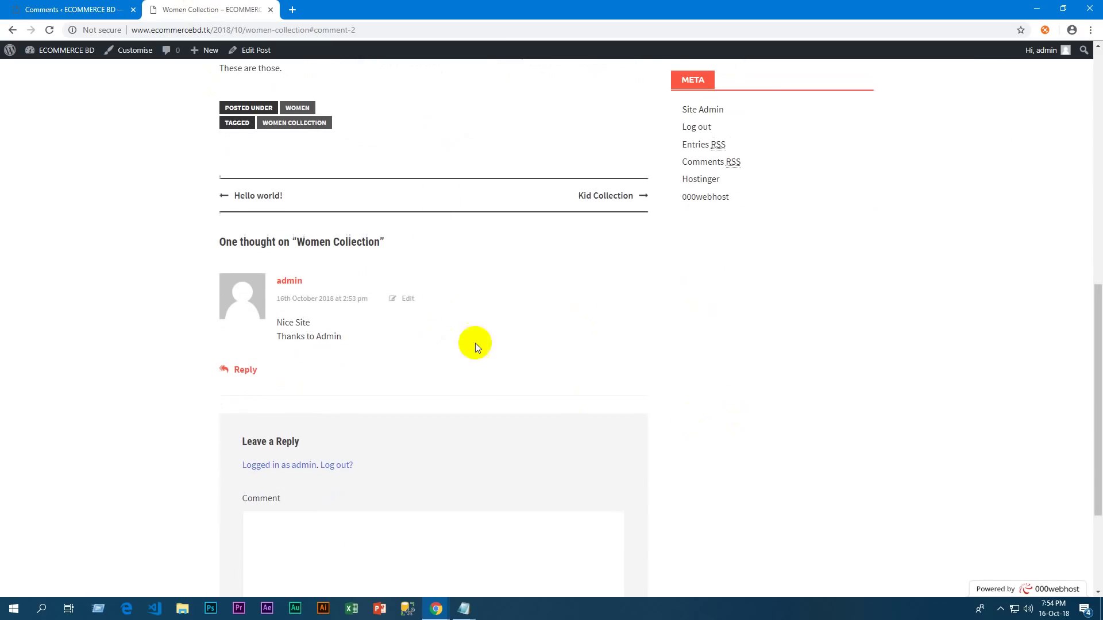
pyautogui.click(50, 30)
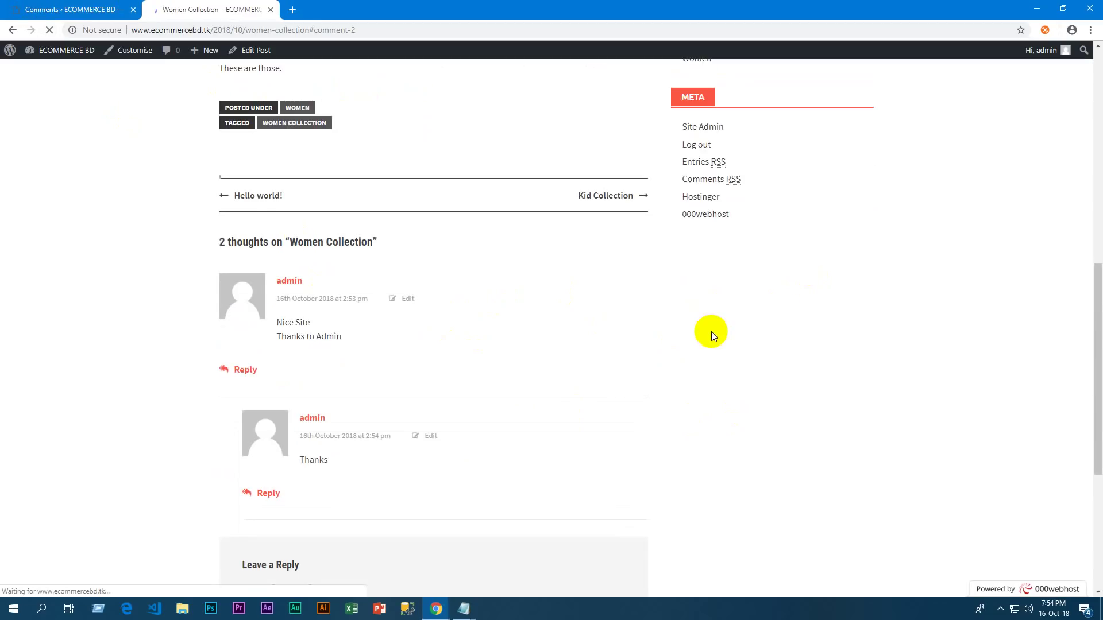
pyautogui.scroll(-2, 660, 270)
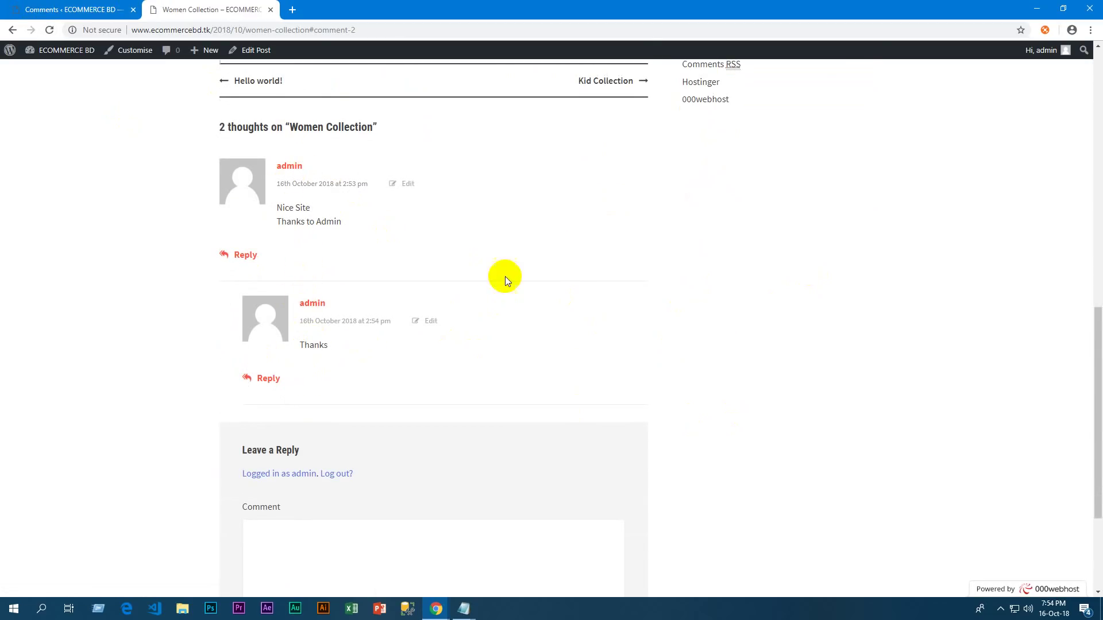
pyautogui.scroll(6, 843, 295)
pyautogui.click(86, 7)
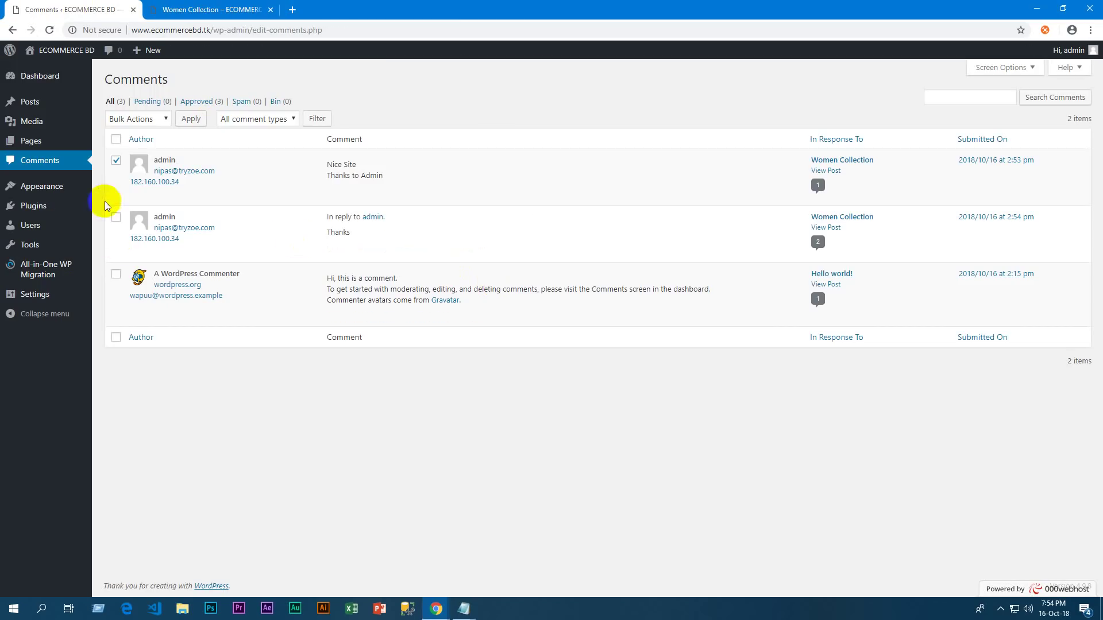
# Select the Thanks reply and move it to the bin
pyautogui.click(116, 182)
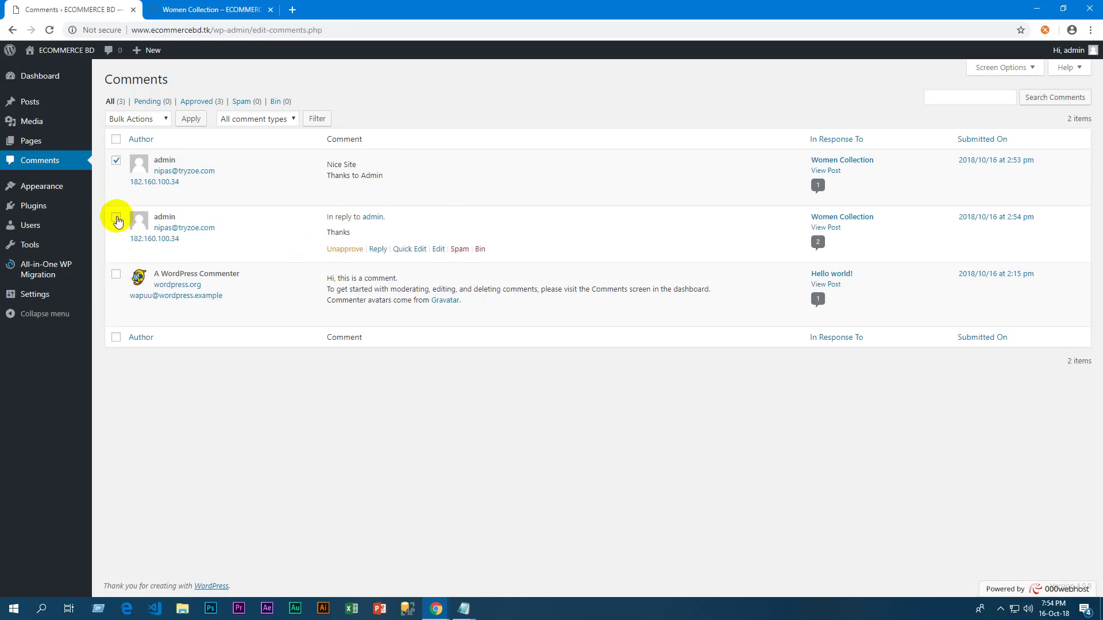
pyautogui.click(116, 217)
pyautogui.click(116, 161)
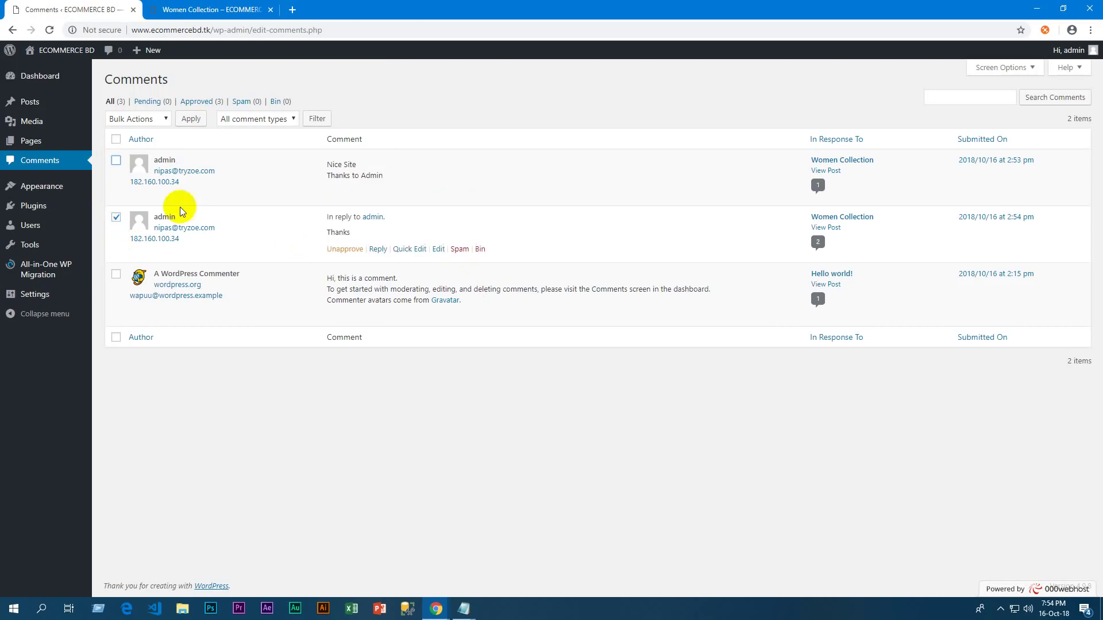
pyautogui.click(480, 248)
# Reload the Women Collection post to confirm only one comment remains
pyautogui.click(167, 10)
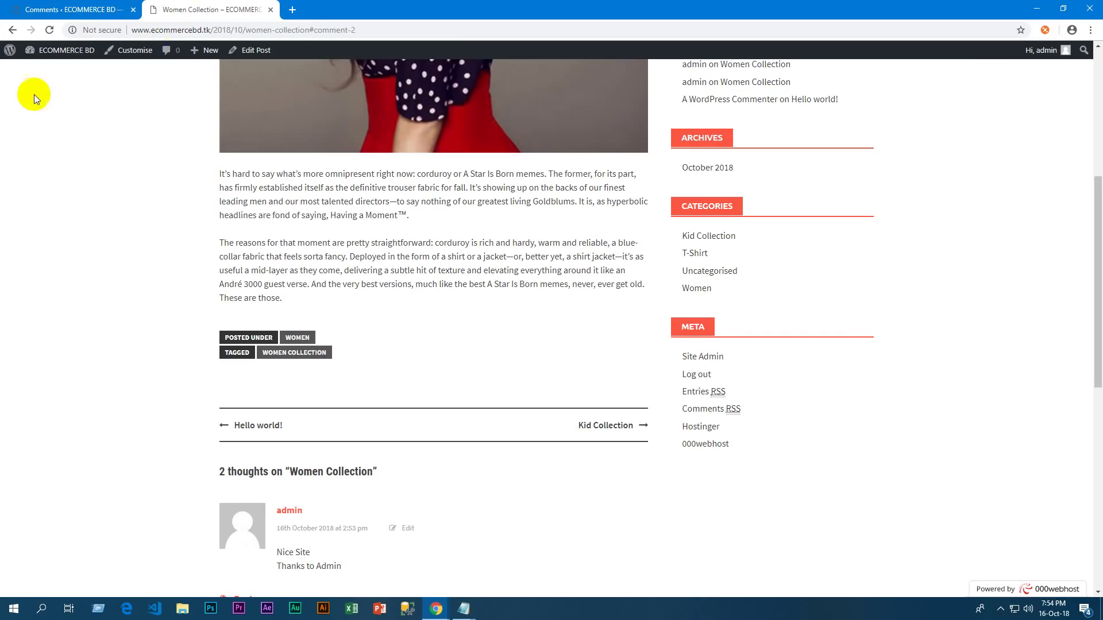
pyautogui.click(49, 30)
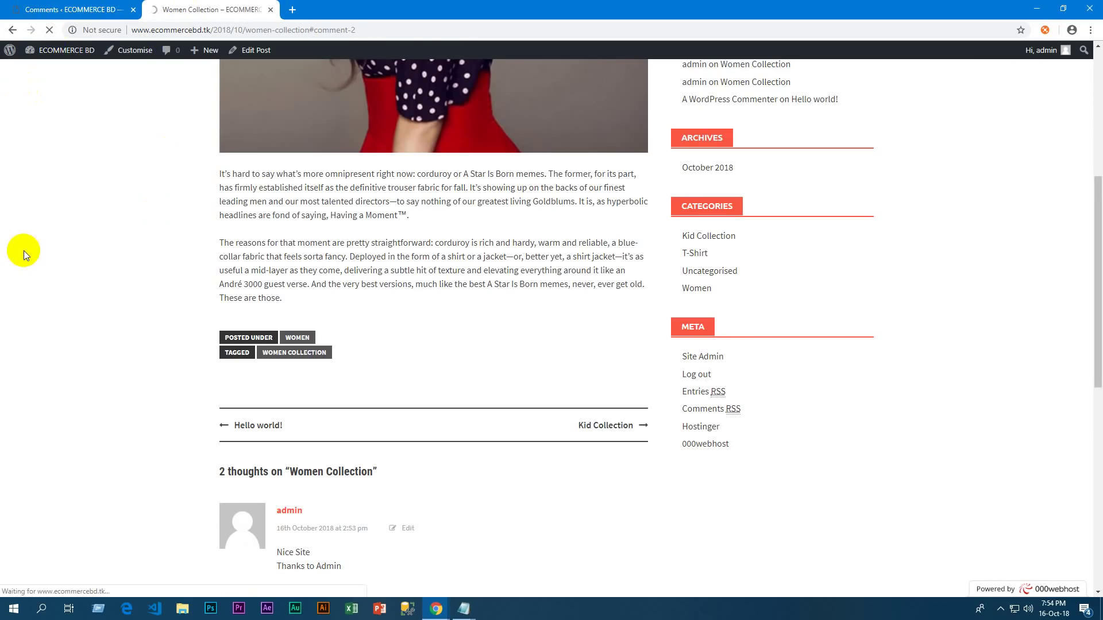
pyautogui.scroll(-4, 524, 247)
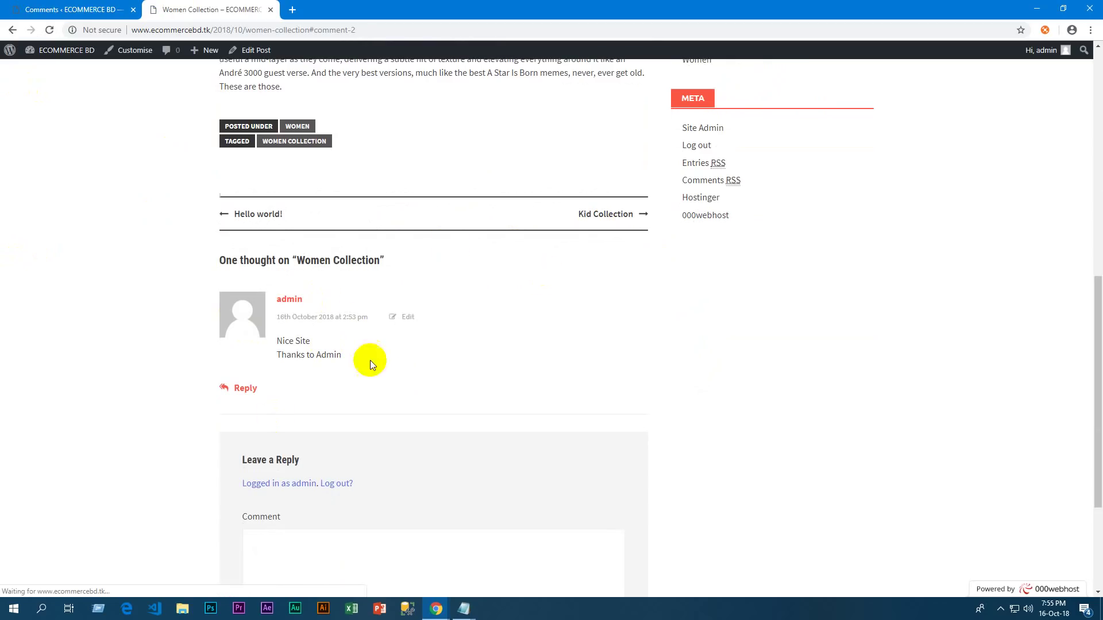
pyautogui.click(69, 10)
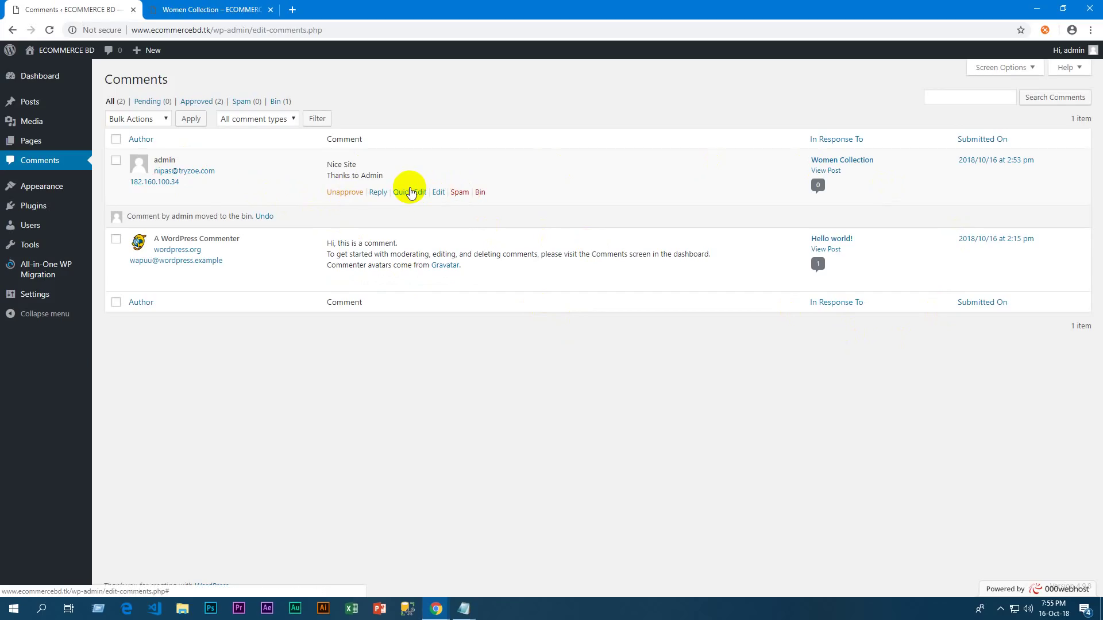
# Go to the site homepage via HOME and review the slider and Recent Comments
pyautogui.click(38, 86)
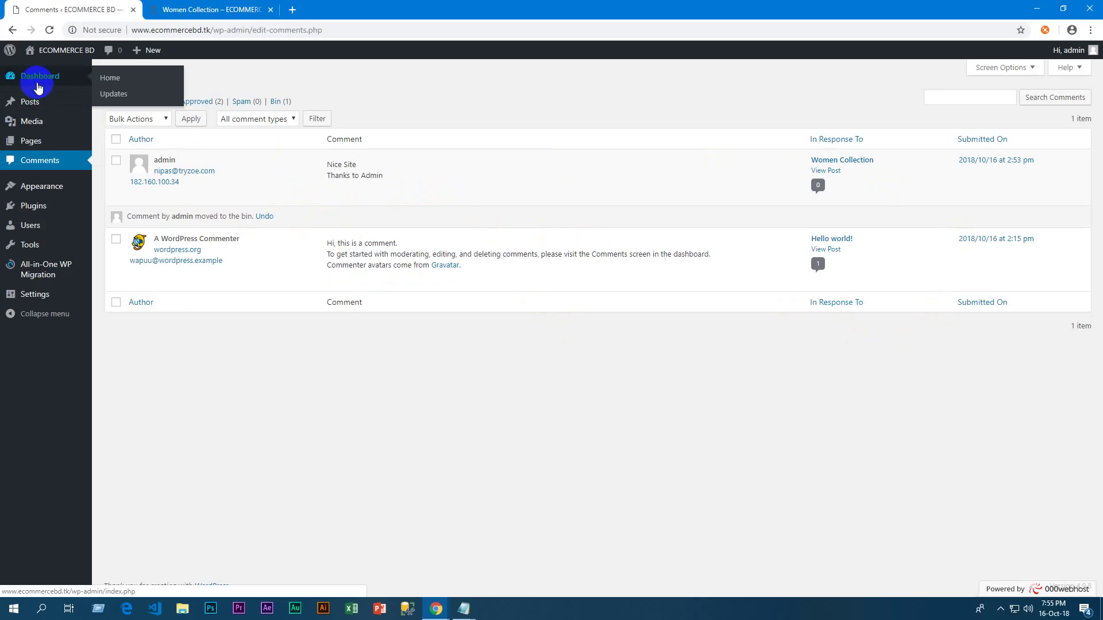
pyautogui.click(201, 10)
pyautogui.scroll(15, 90, 119)
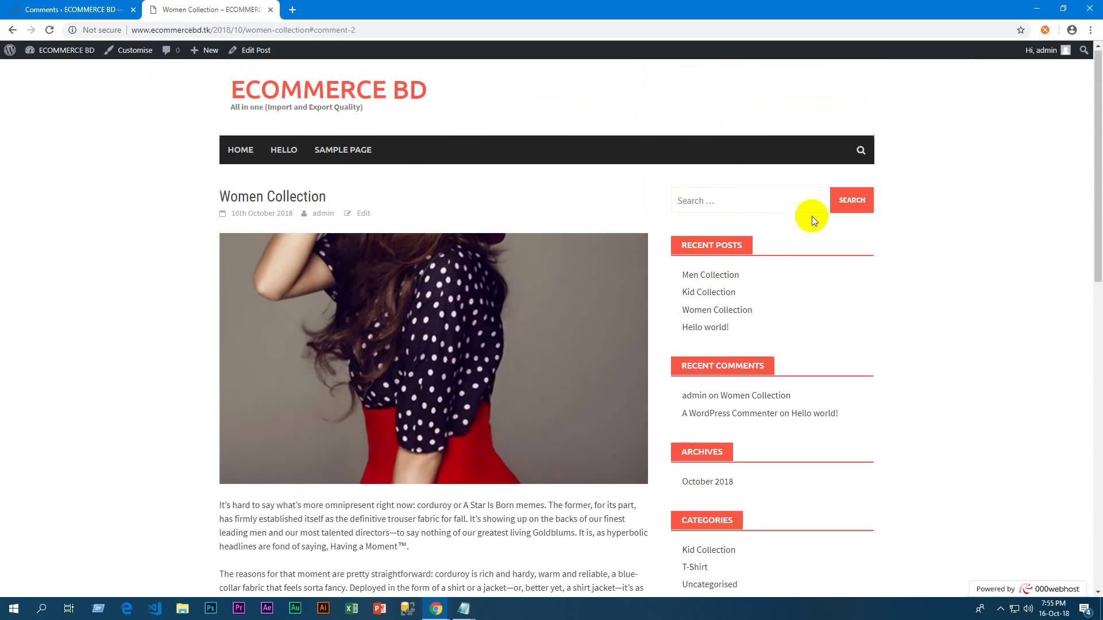
pyautogui.click(240, 150)
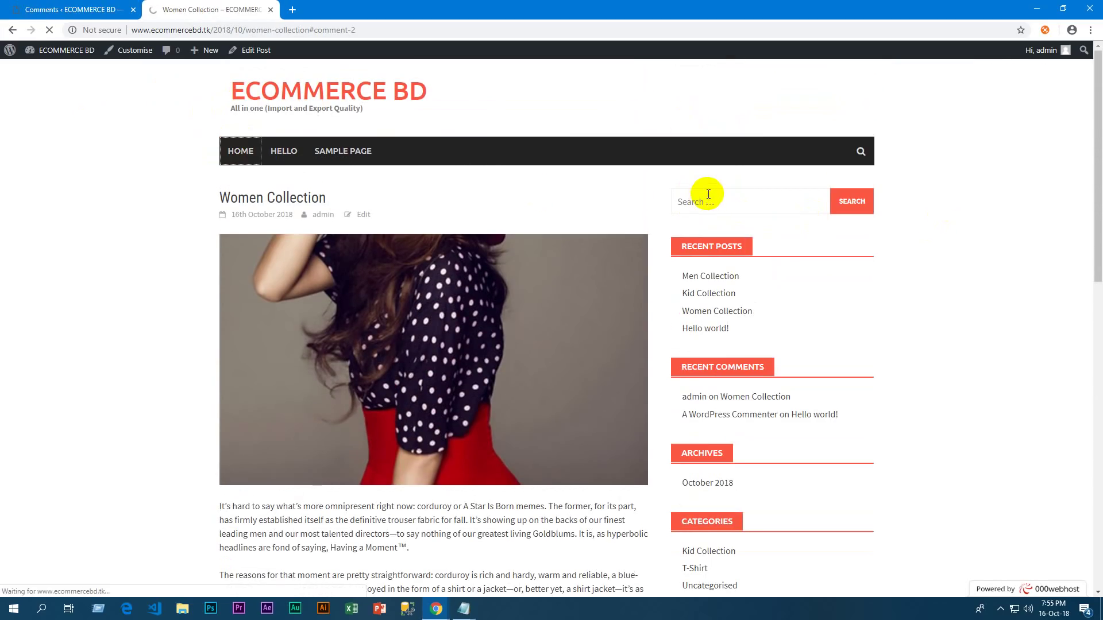
pyautogui.click(468, 265)
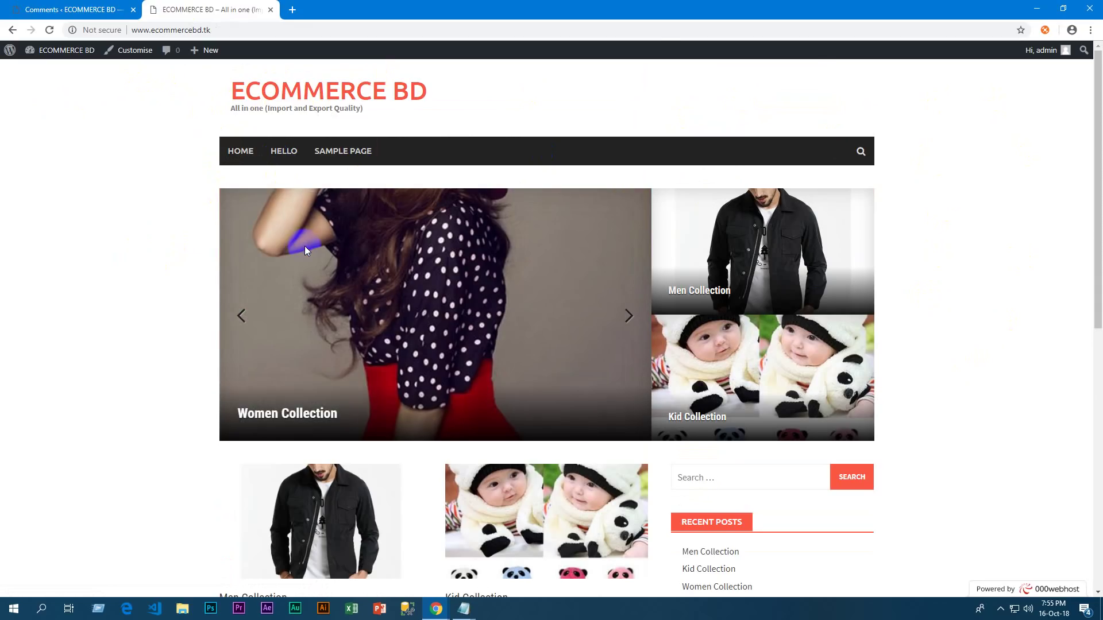
pyautogui.scroll(-3, 230, 263)
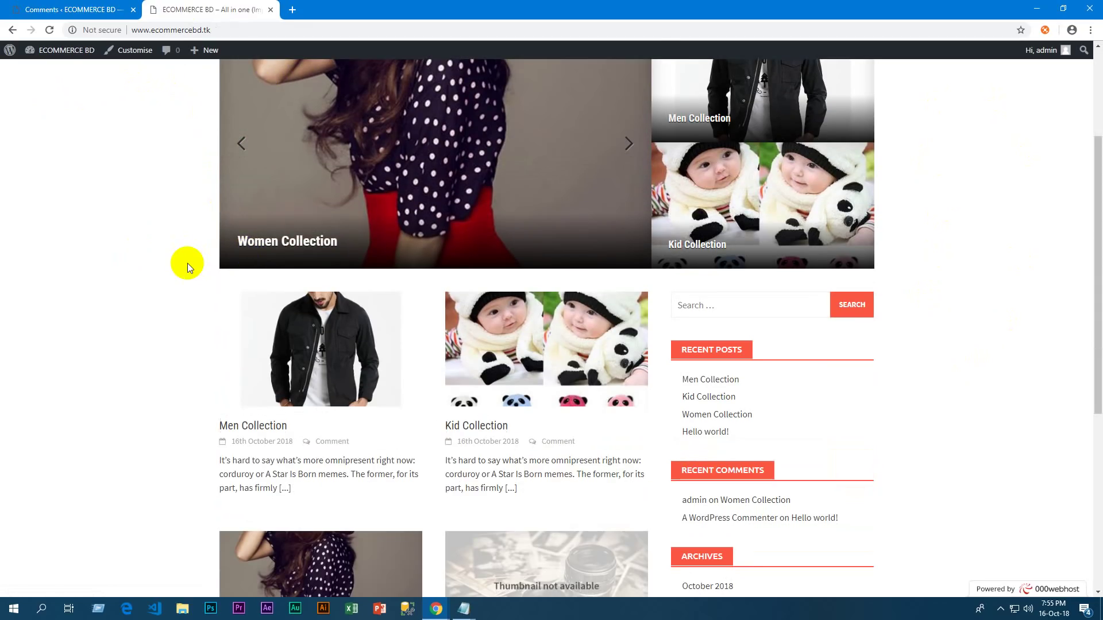
pyautogui.scroll(-6, 182, 249)
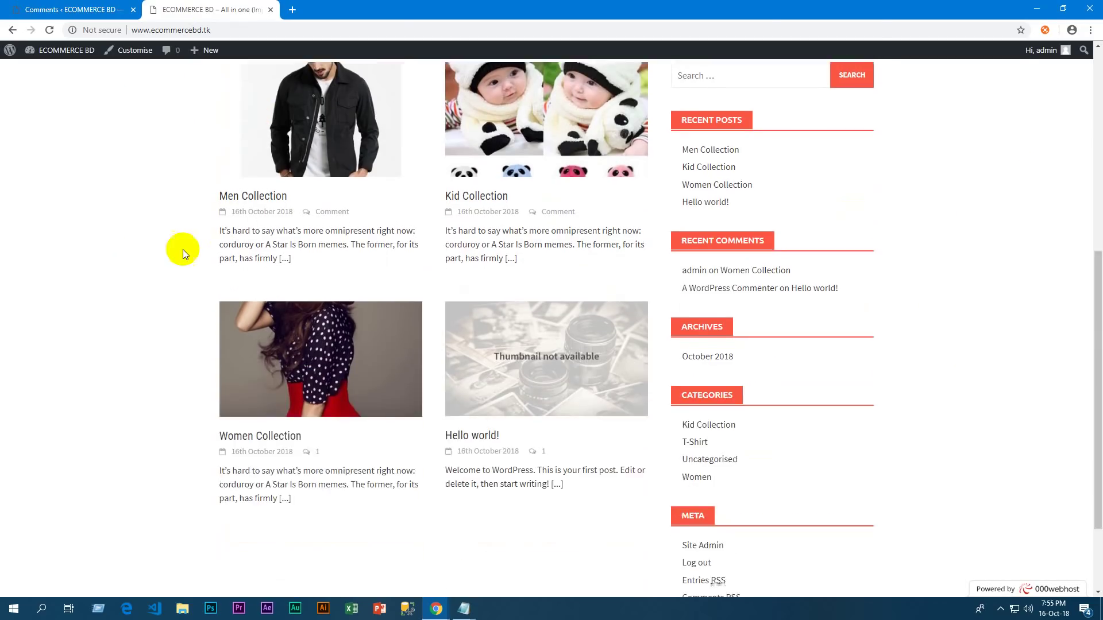
pyautogui.scroll(9, 900, 319)
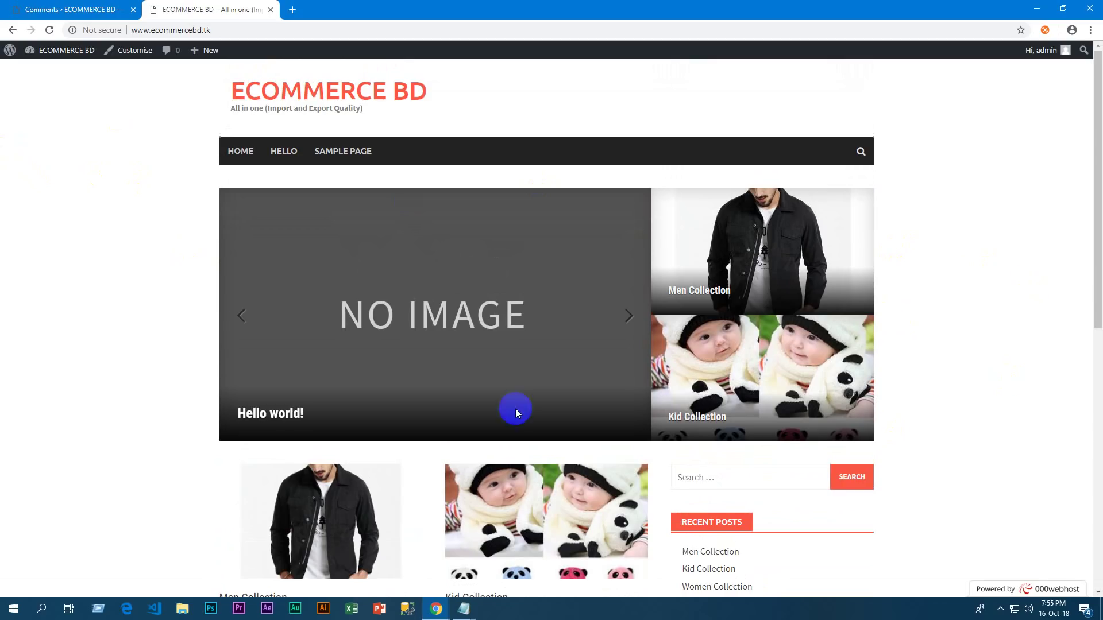
pyautogui.scroll(-2, 191, 309)
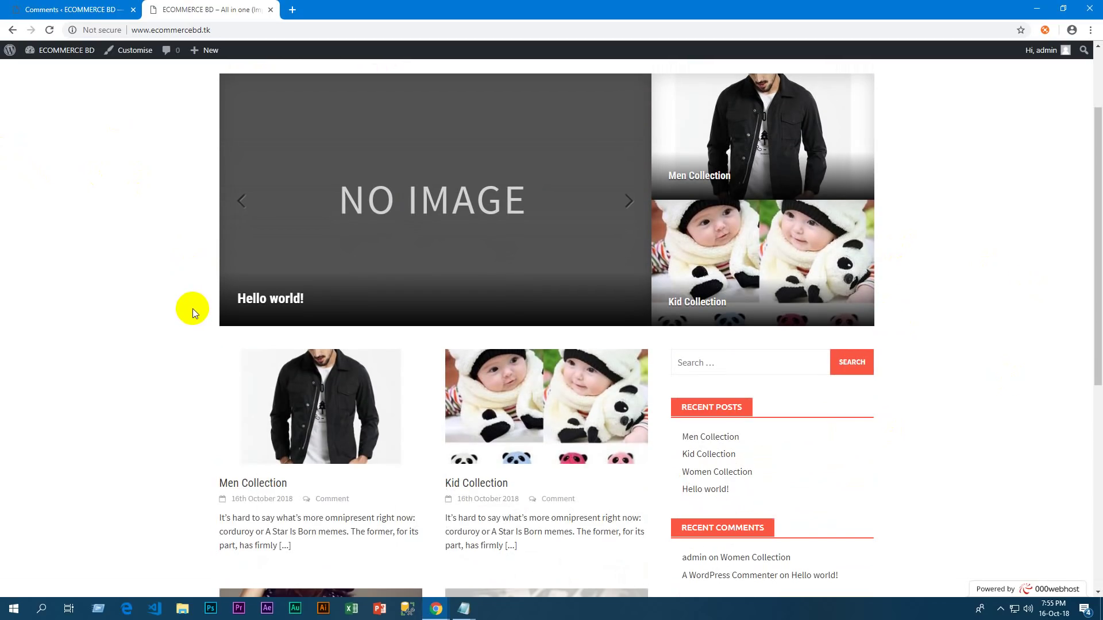